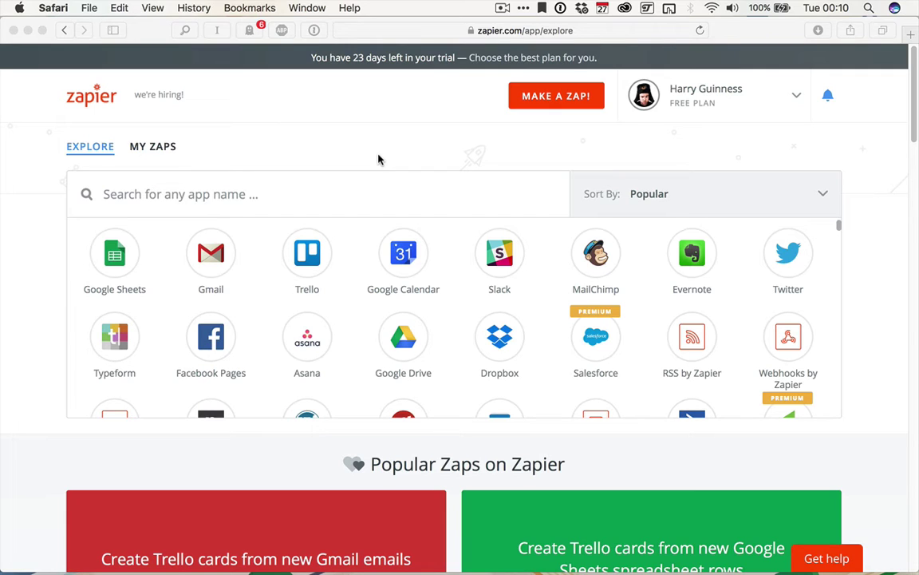
Start a new Zap with RSS by Zapier's New Item in Feed as the trigger.
{"action": "left_click", "coordinate": [545, 99]}
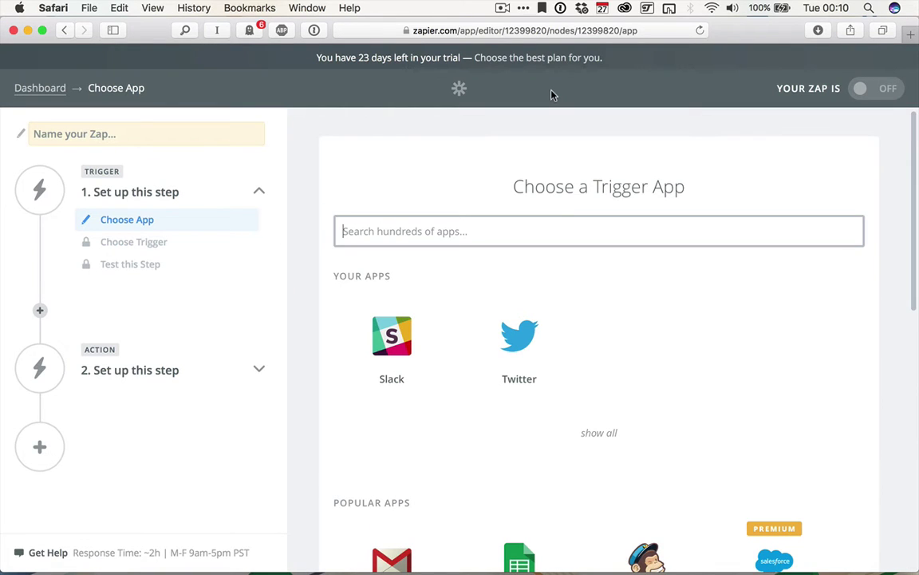
{"action": "type", "text": "rss"}
{"action": "left_click", "coordinate": [455, 269]}
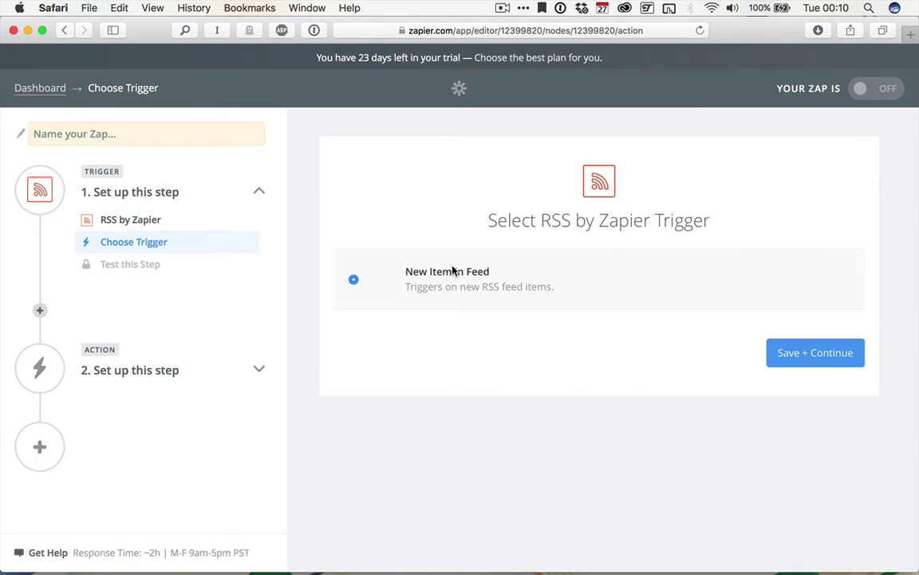
{"action": "left_click", "coordinate": [807, 356]}
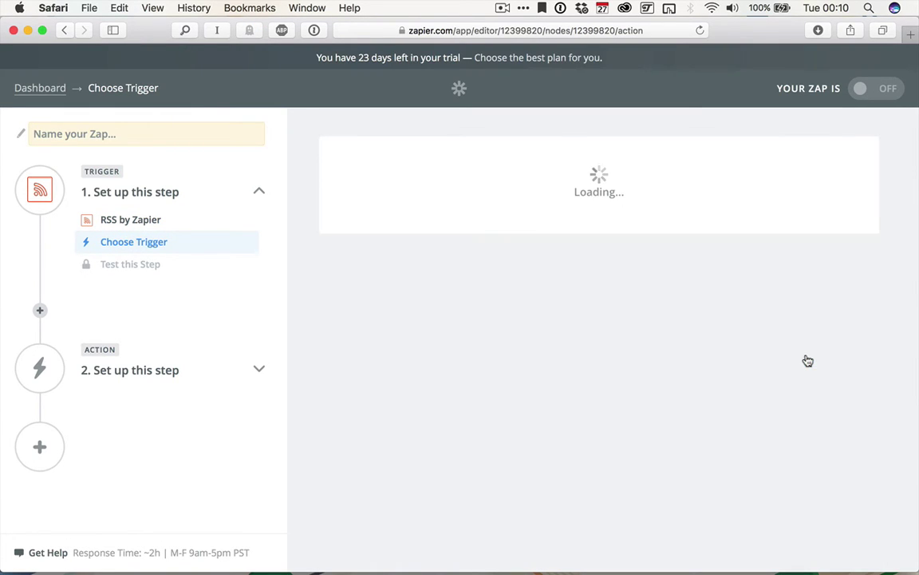
{"action": "scroll", "coordinate": [803, 361], "scroll_direction": "down", "scroll_amount": 2}
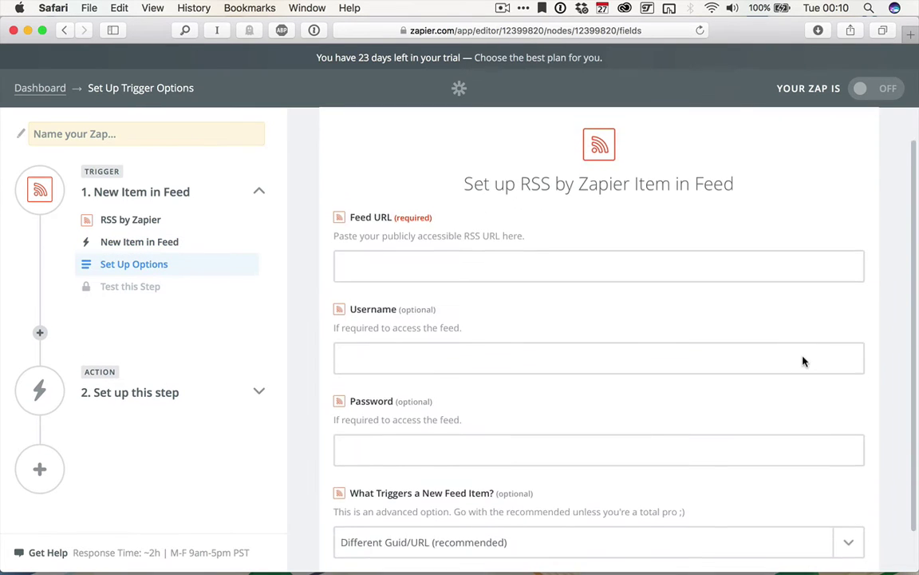
{"action": "left_click", "coordinate": [543, 256]}
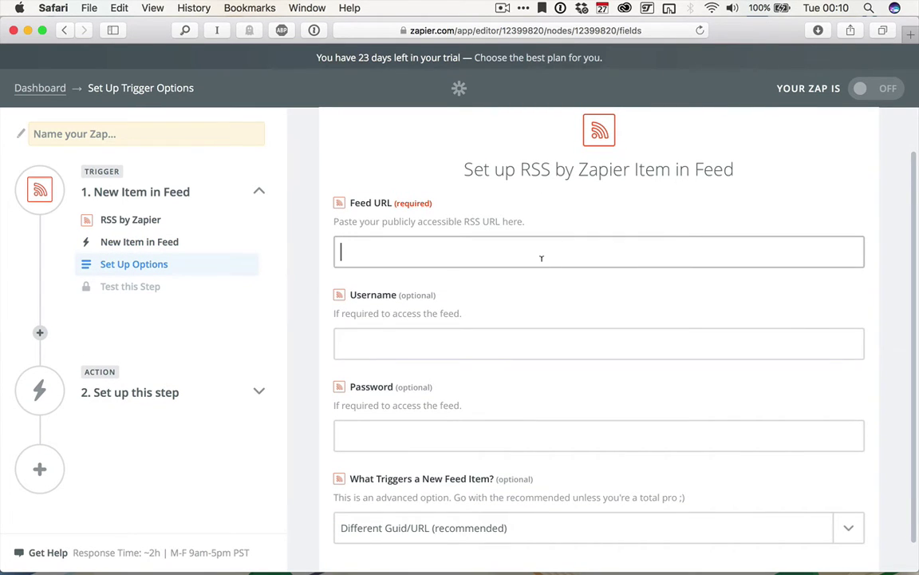
{"action": "type", "text": "http://tutsplus.com/feed.atom"}
{"action": "scroll", "coordinate": [541, 258], "scroll_direction": "down", "scroll_amount": 1}
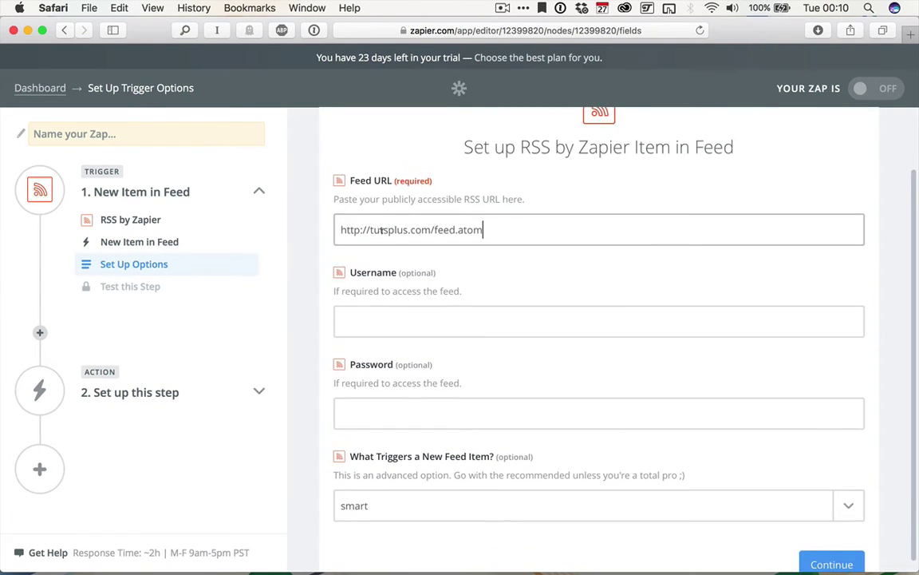
{"action": "scroll", "coordinate": [474, 232], "scroll_direction": "down", "scroll_amount": 2}
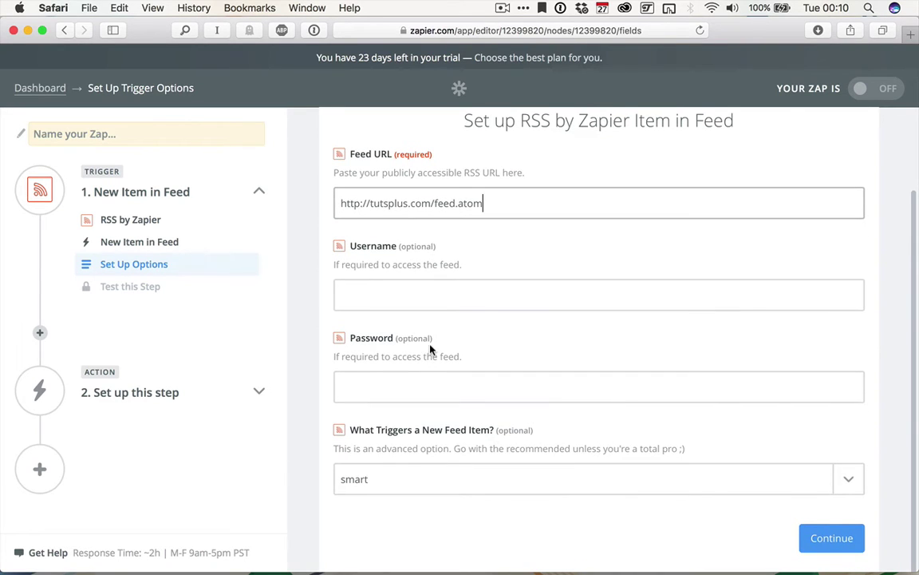
{"action": "scroll", "coordinate": [431, 349], "scroll_direction": "down", "scroll_amount": 1}
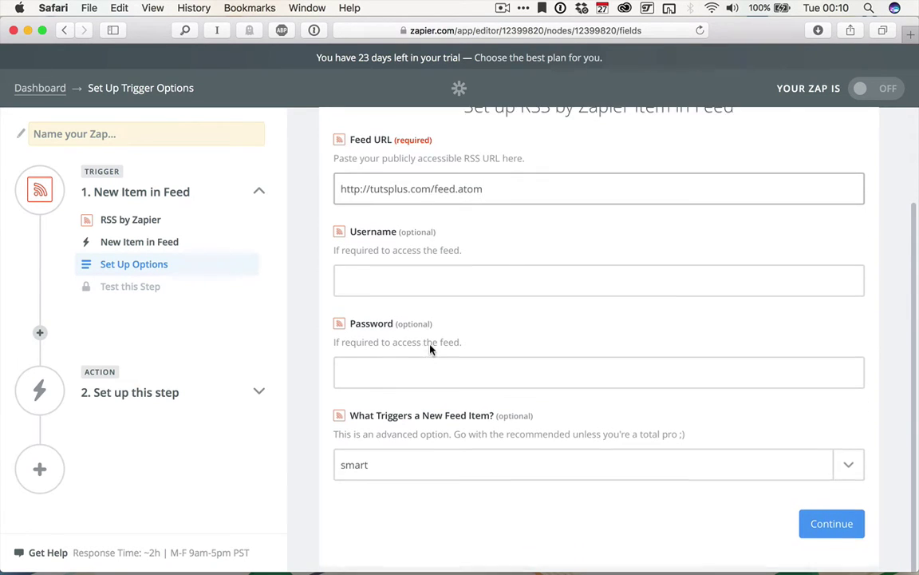
{"action": "left_click", "coordinate": [834, 525]}
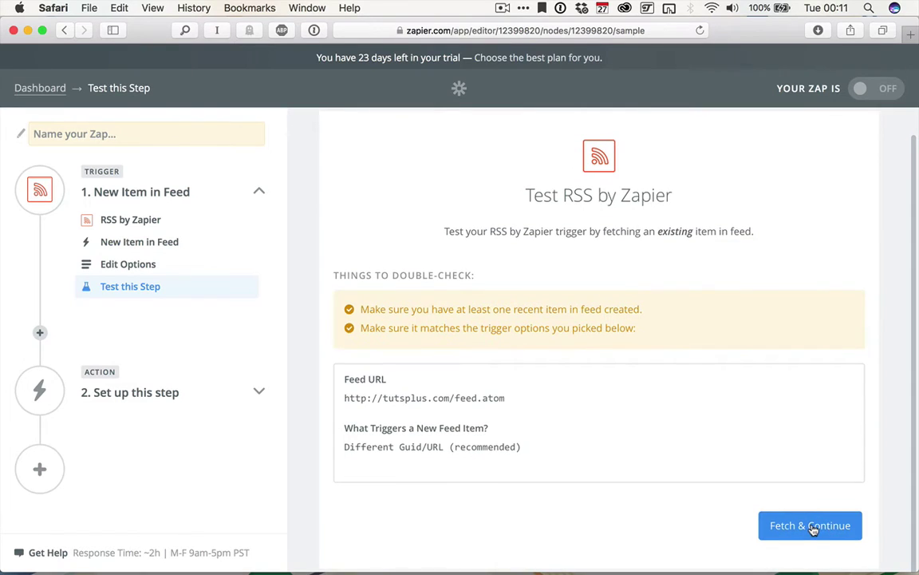
Fetch a sample feed item to test the RSS trigger, review it, then continue to the action step.
{"action": "left_click", "coordinate": [812, 525]}
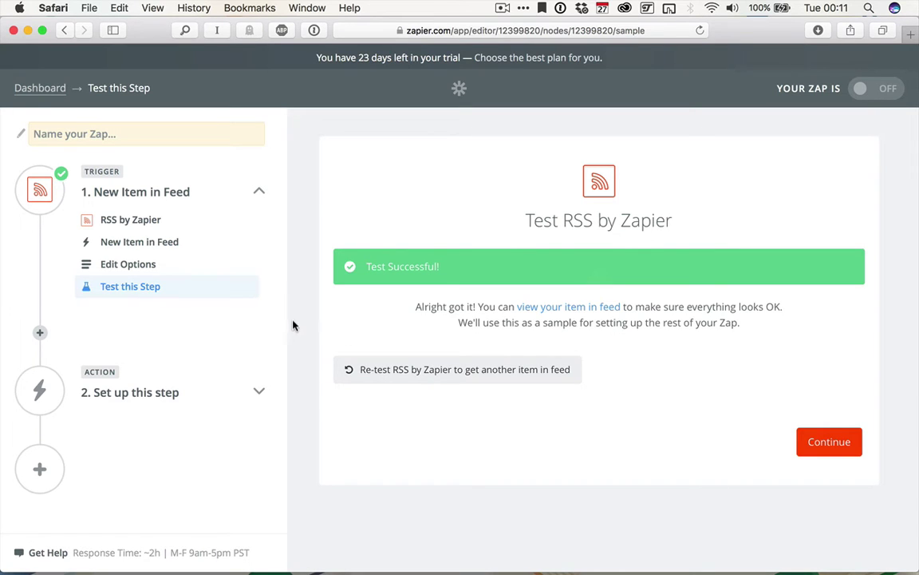
{"action": "left_click", "coordinate": [564, 302]}
{"action": "scroll", "coordinate": [565, 304], "scroll_direction": "down", "scroll_amount": 5}
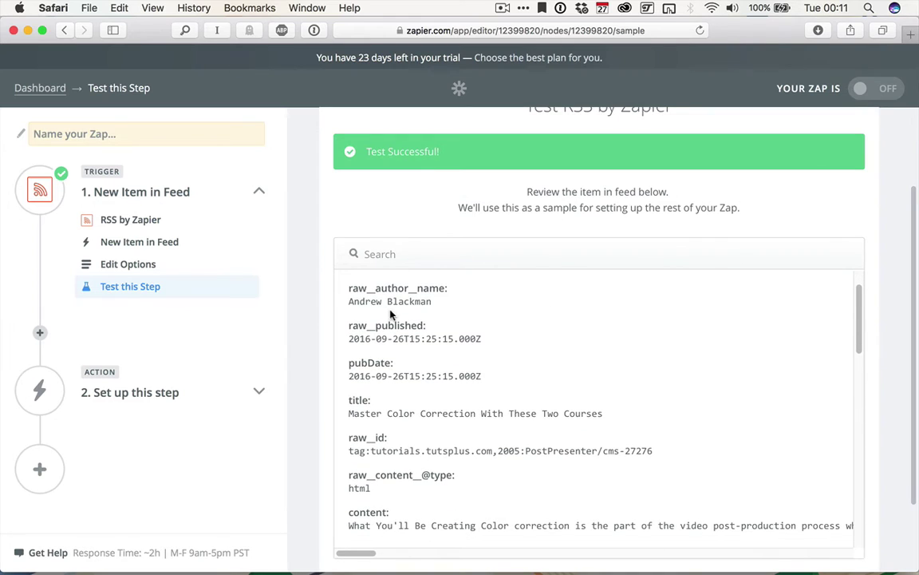
{"action": "scroll", "coordinate": [435, 319], "scroll_direction": "down", "scroll_amount": 2}
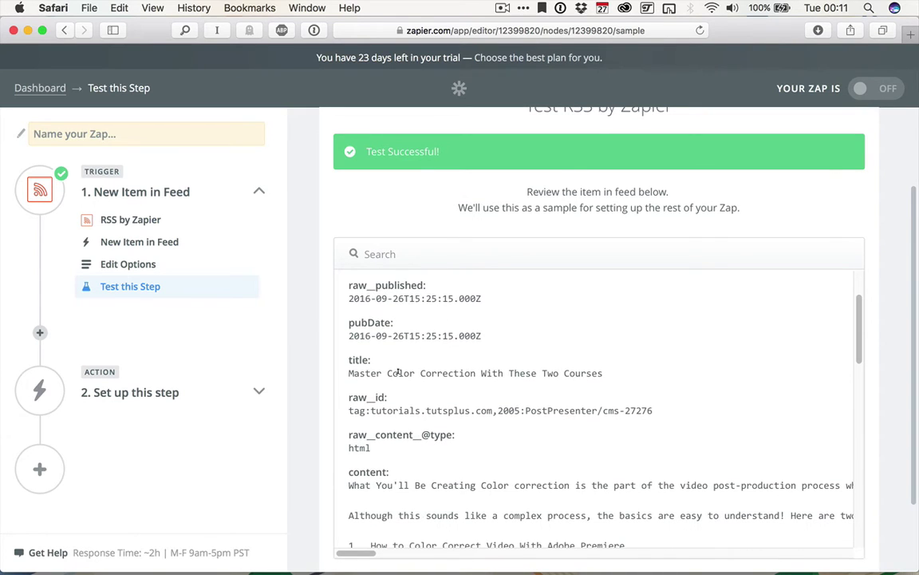
{"action": "scroll", "coordinate": [482, 373], "scroll_direction": "down", "scroll_amount": 8}
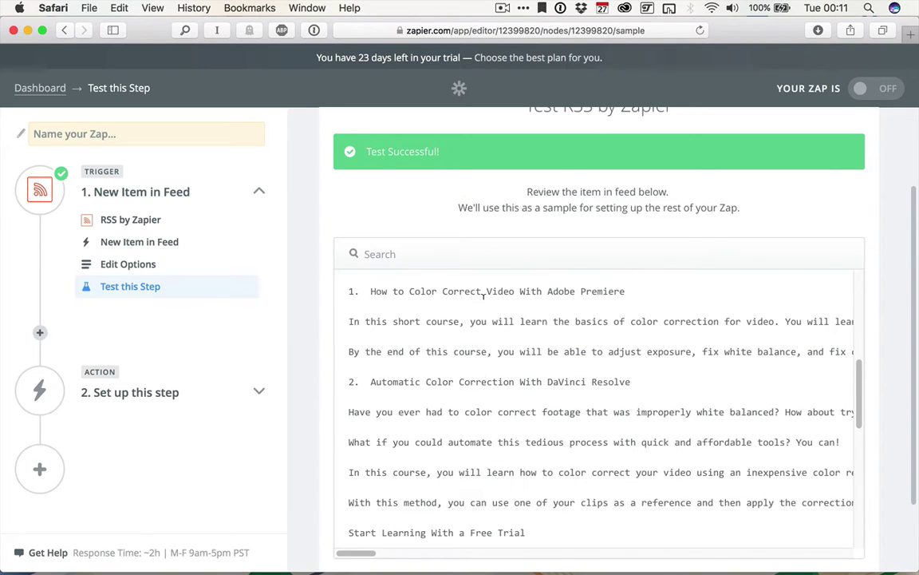
{"action": "scroll", "coordinate": [433, 207], "scroll_direction": "down", "scroll_amount": 4}
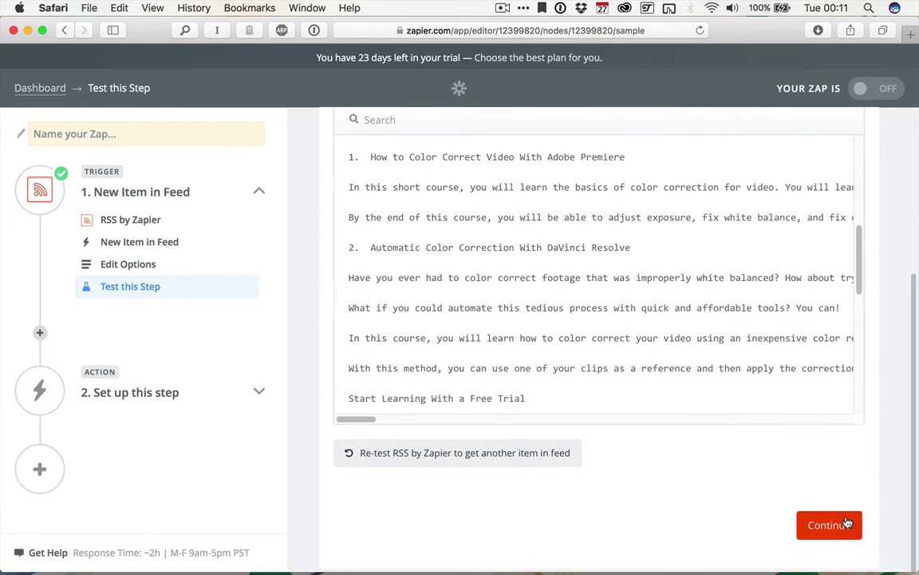
{"action": "left_click", "coordinate": [845, 524]}
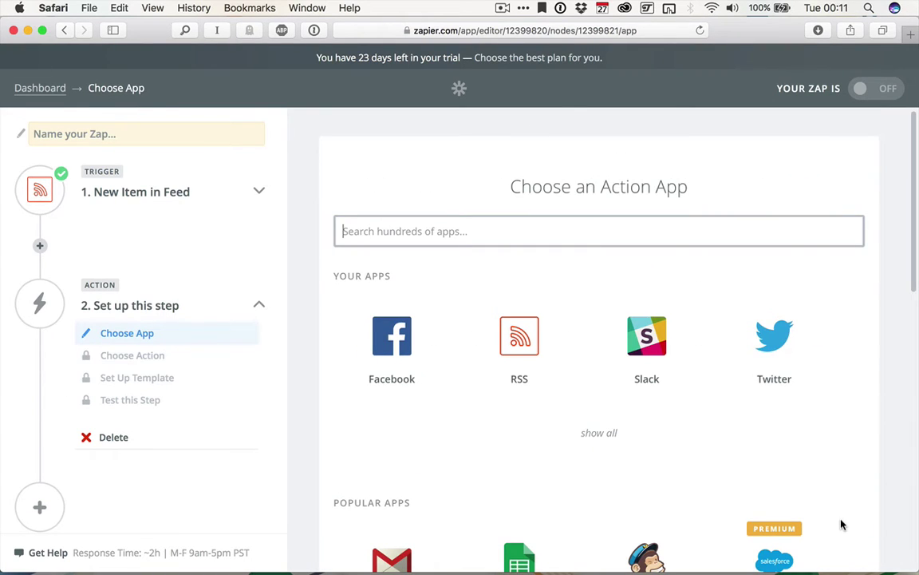
Add Filter by Zapier as the second step with the 'Only continue if' filter.
{"action": "type", "text": "filt"}
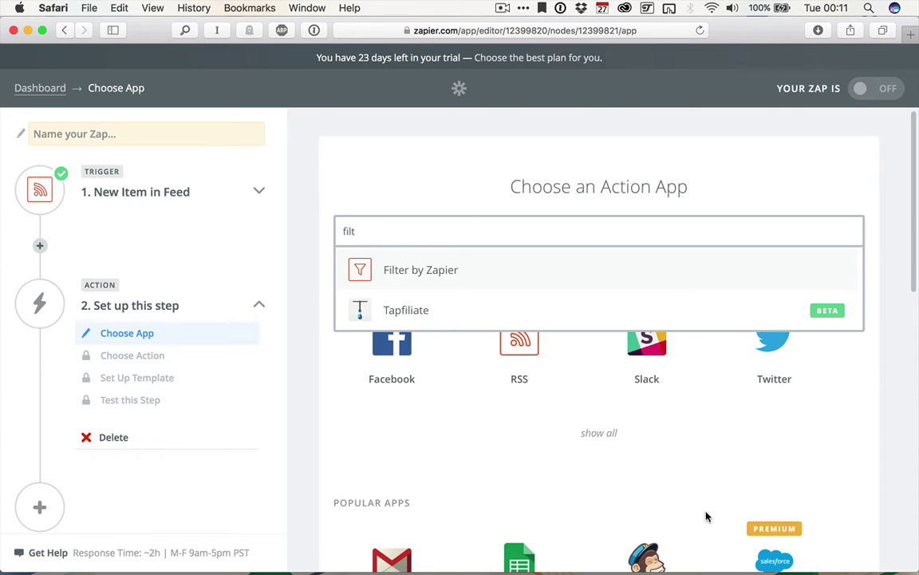
{"action": "left_click", "coordinate": [463, 267]}
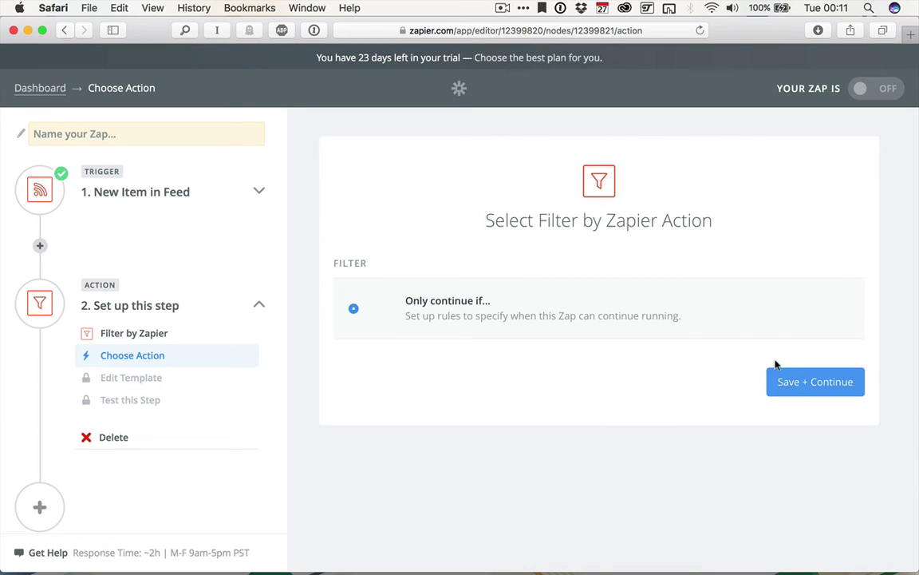
{"action": "left_click", "coordinate": [810, 375]}
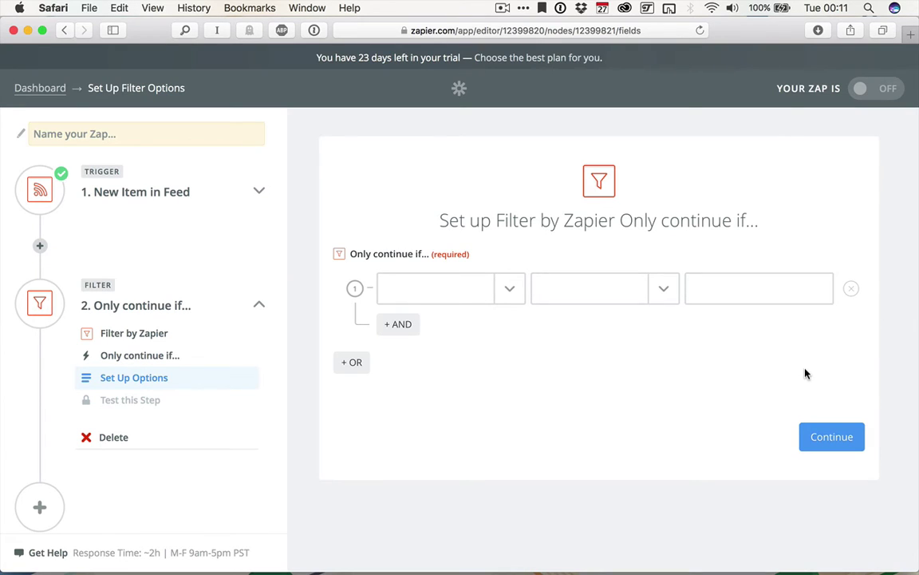
Set the rule Raw Author Name (Text) Contains the author's name, save it, and test the filter.
{"action": "left_click", "coordinate": [507, 289]}
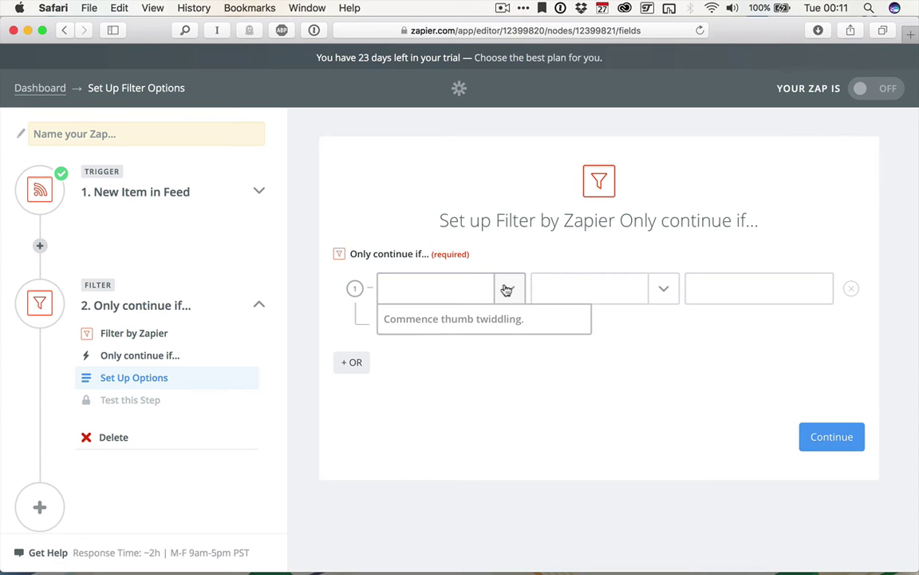
{"action": "scroll", "coordinate": [435, 353], "scroll_direction": "down", "scroll_amount": 2}
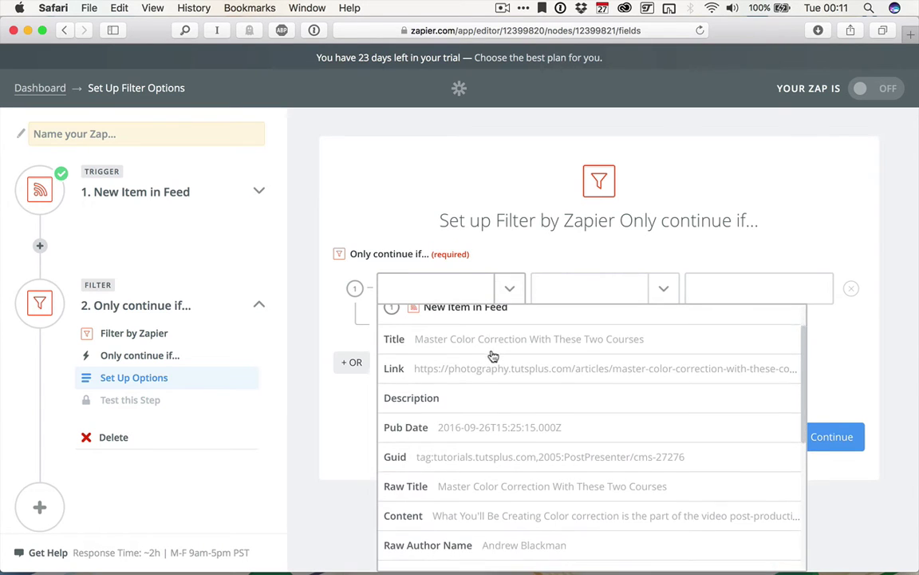
{"action": "scroll", "coordinate": [479, 375], "scroll_direction": "down", "scroll_amount": 3}
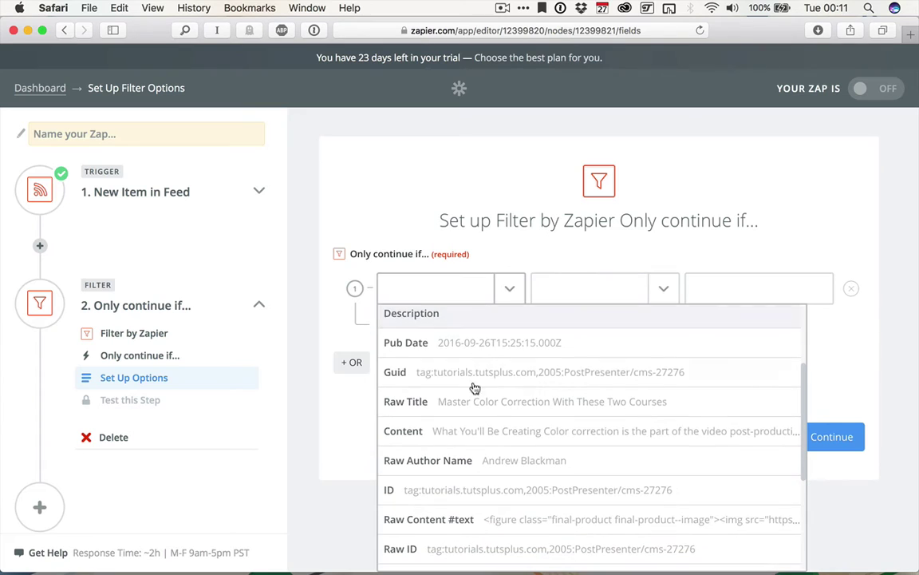
{"action": "left_click", "coordinate": [463, 460]}
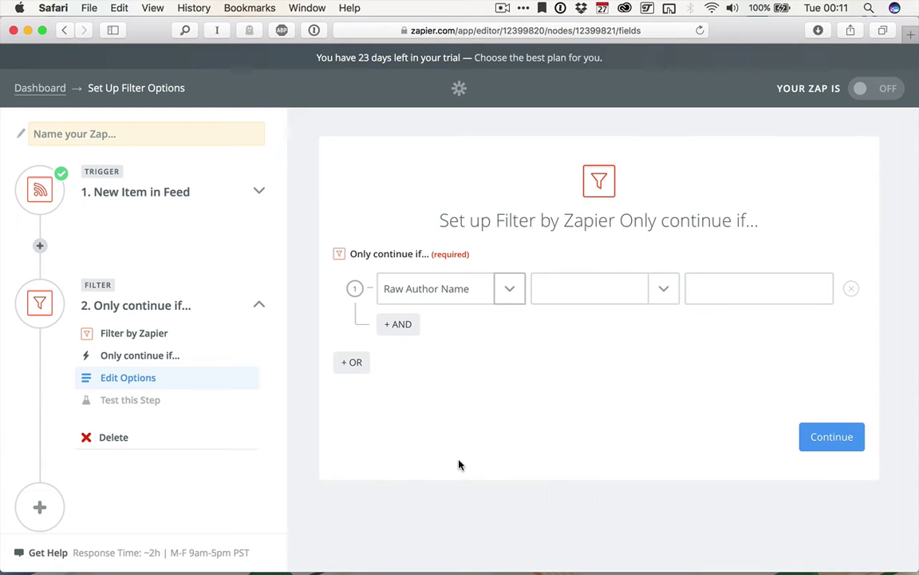
{"action": "left_click", "coordinate": [662, 281]}
{"action": "left_click", "coordinate": [550, 348]}
{"action": "left_click", "coordinate": [713, 289]}
{"action": "type", "text": "Harry G"}
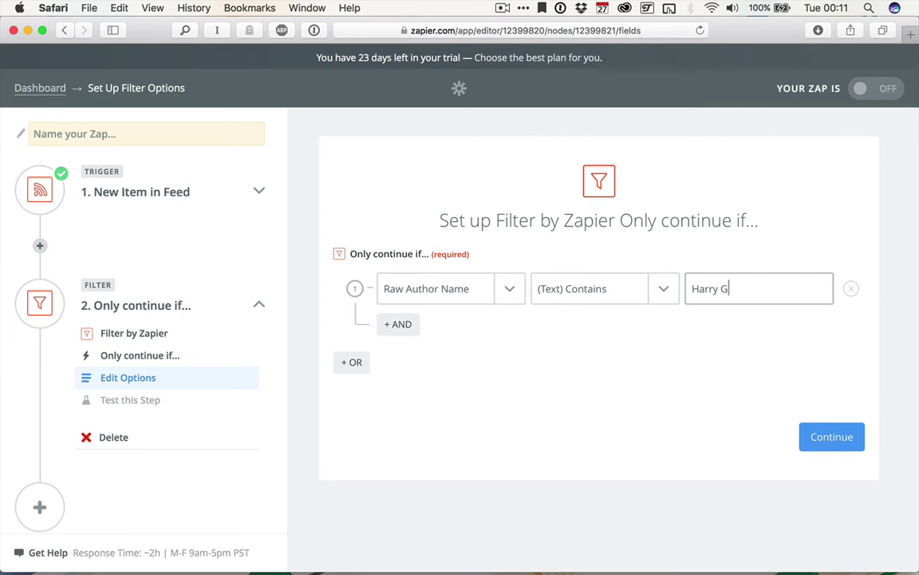
{"action": "type", "text": "uinness"}
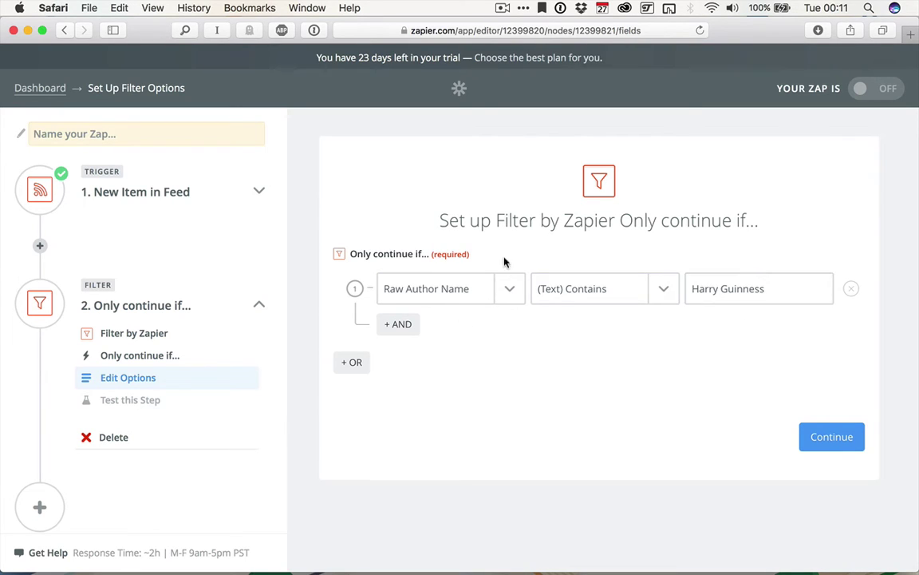
{"action": "left_click", "coordinate": [556, 283]}
{"action": "left_click", "coordinate": [816, 431]}
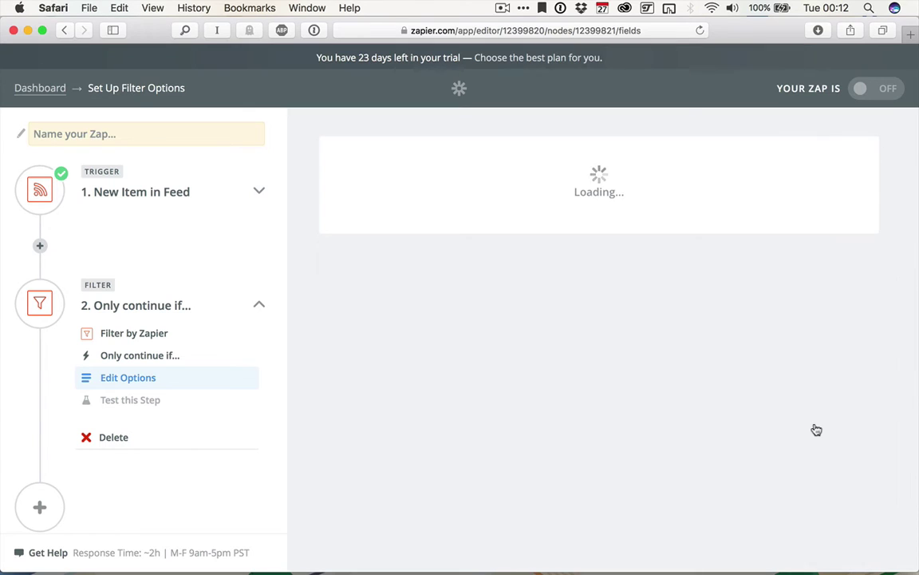
{"action": "left_click", "coordinate": [835, 321]}
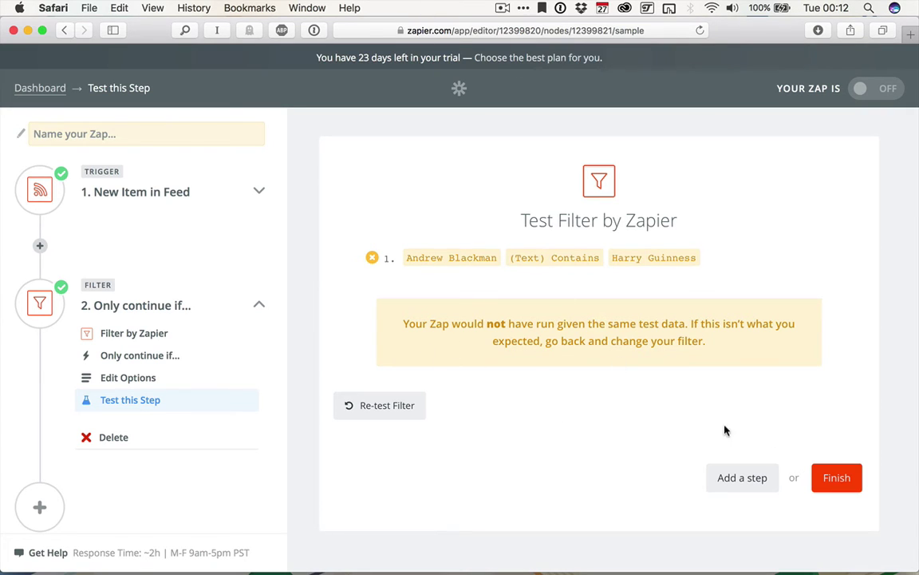
Add a Twitter Create Tweet action using the connected Twitter account.
{"action": "left_click", "coordinate": [734, 483]}
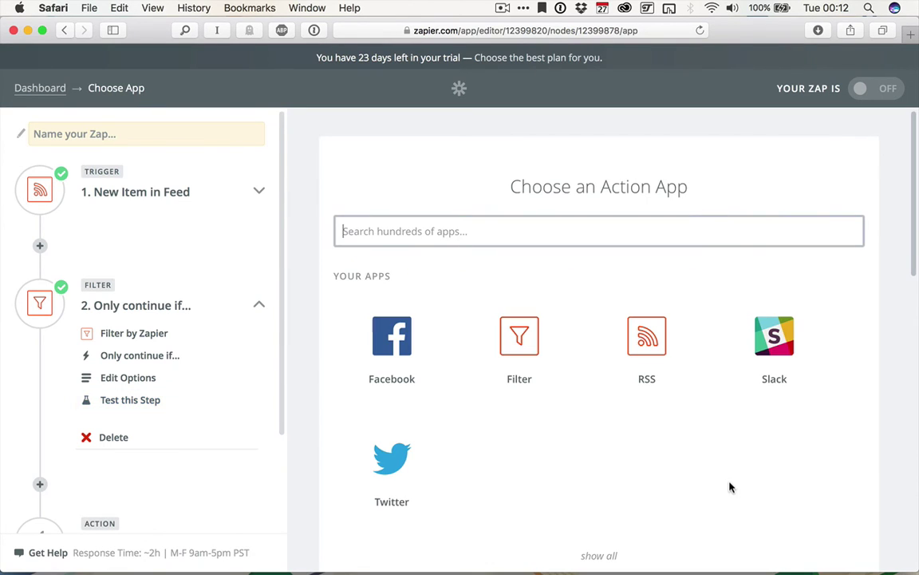
{"action": "scroll", "coordinate": [730, 487], "scroll_direction": "down", "scroll_amount": 1}
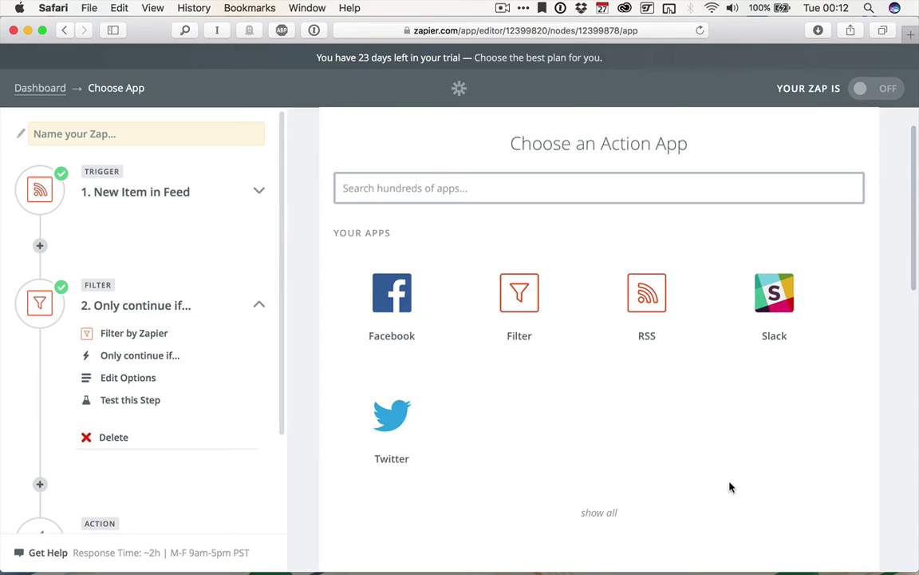
{"action": "left_click", "coordinate": [395, 417]}
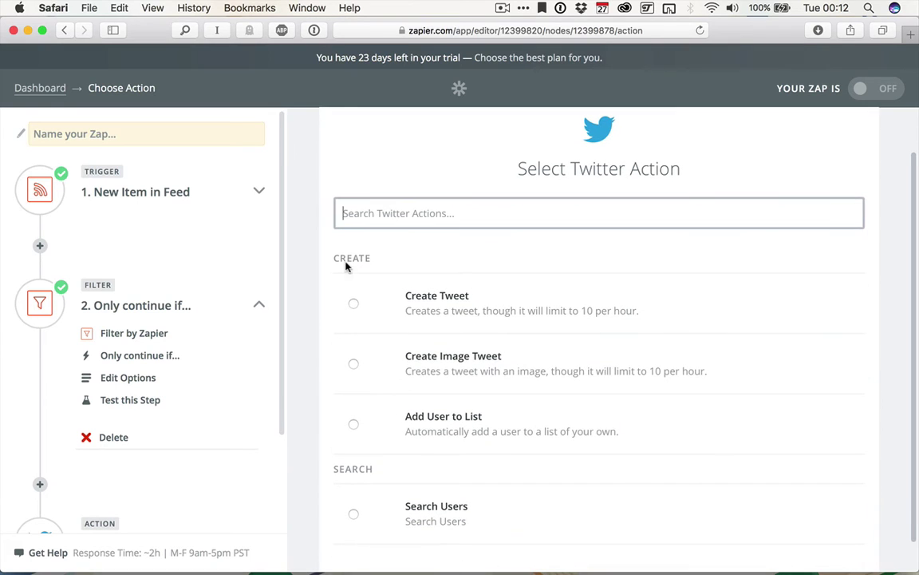
{"action": "left_click", "coordinate": [354, 304]}
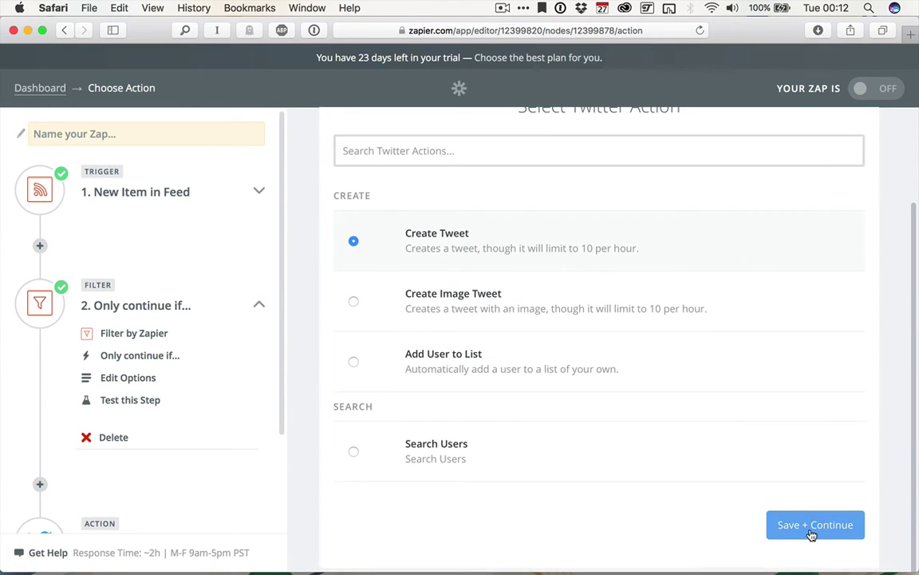
{"action": "left_click", "coordinate": [811, 527]}
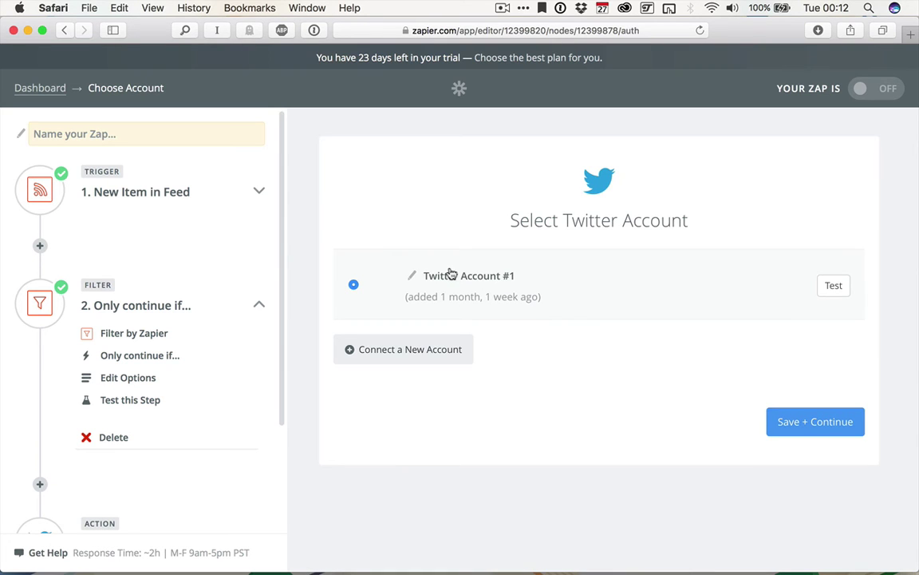
{"action": "left_click", "coordinate": [821, 428]}
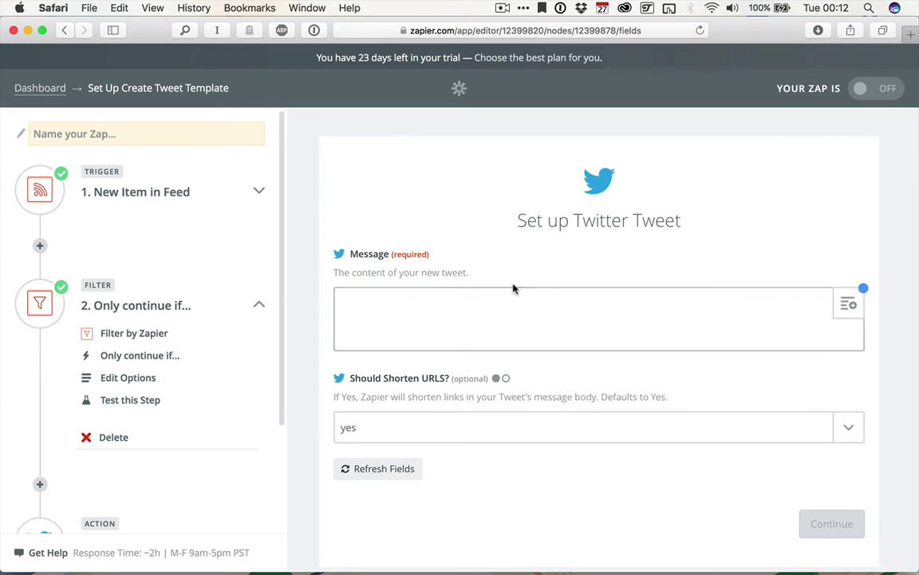
Begin the tweet with 'New article by' followed by the feed's Raw Author Name.
{"action": "left_click", "coordinate": [395, 294]}
{"action": "type", "text": "t"}
{"action": "key", "text": "BackSpace"}
{"action": "type", "text": "New article b"}
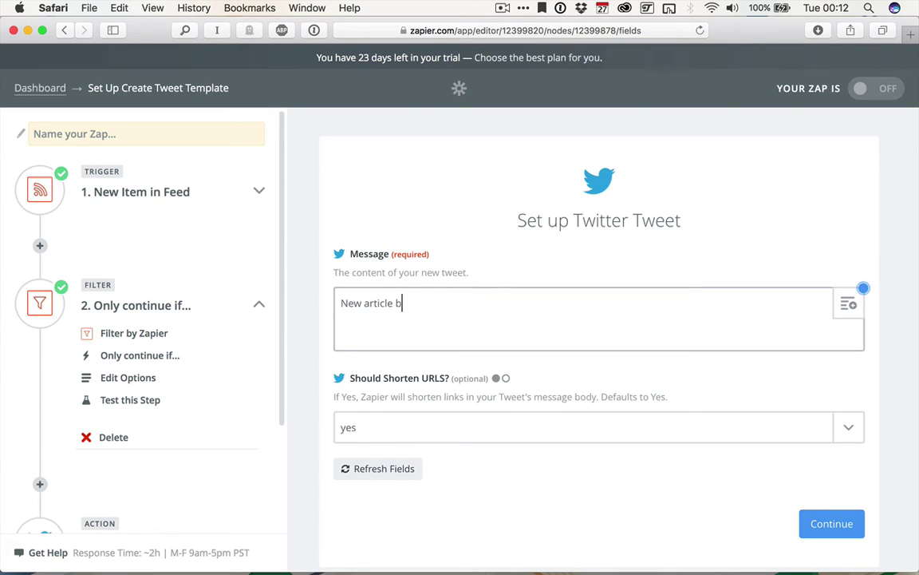
{"action": "type", "text": "y"}
{"action": "left_click", "coordinate": [849, 304]}
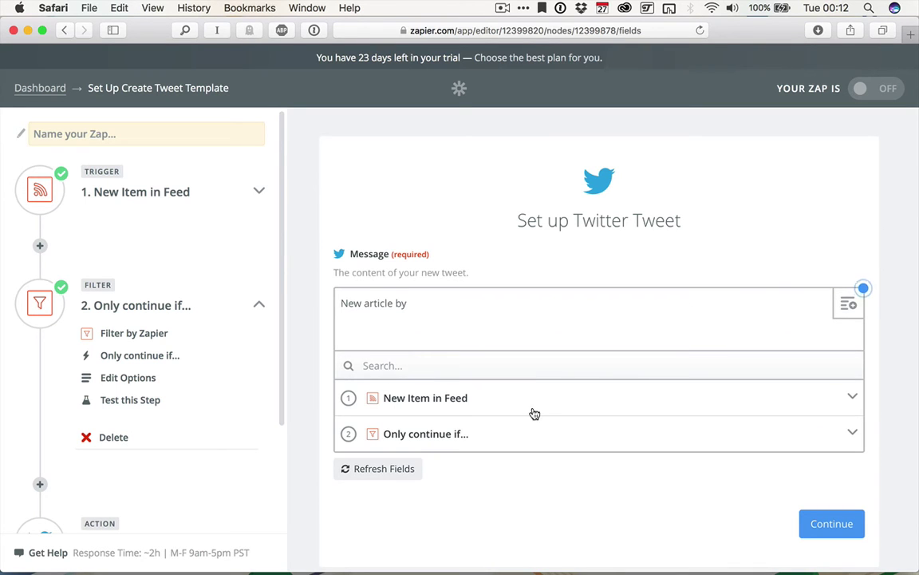
{"action": "left_click", "coordinate": [544, 403]}
{"action": "scroll", "coordinate": [546, 404], "scroll_direction": "down", "scroll_amount": 4}
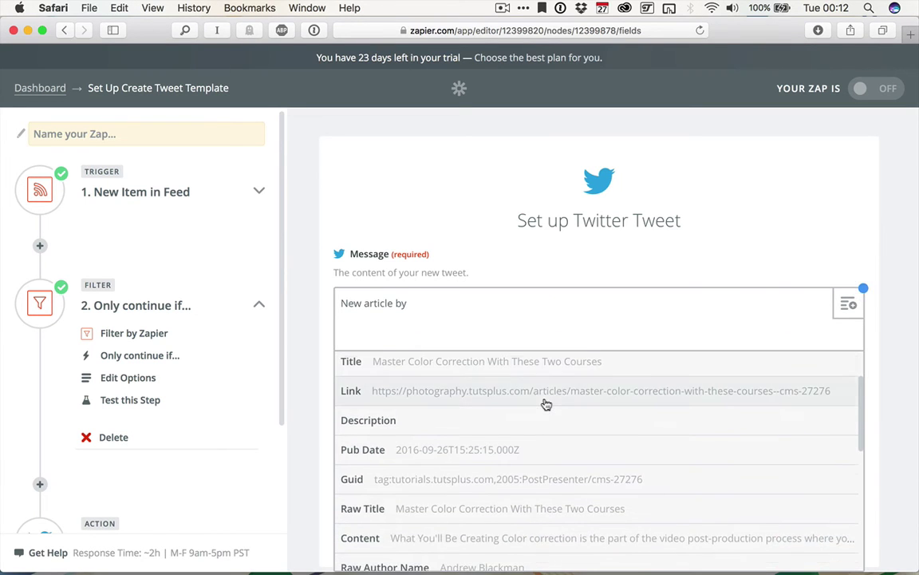
{"action": "left_click", "coordinate": [482, 513]}
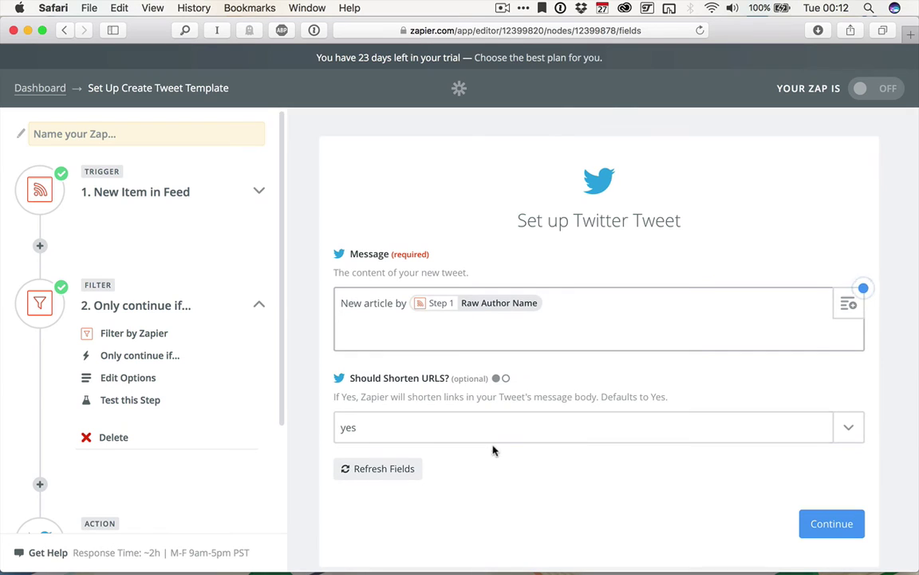
{"action": "type", "text": "."}
Append the article's Raw Title to the tweet message.
{"action": "left_click", "coordinate": [844, 304]}
{"action": "left_click", "coordinate": [478, 397]}
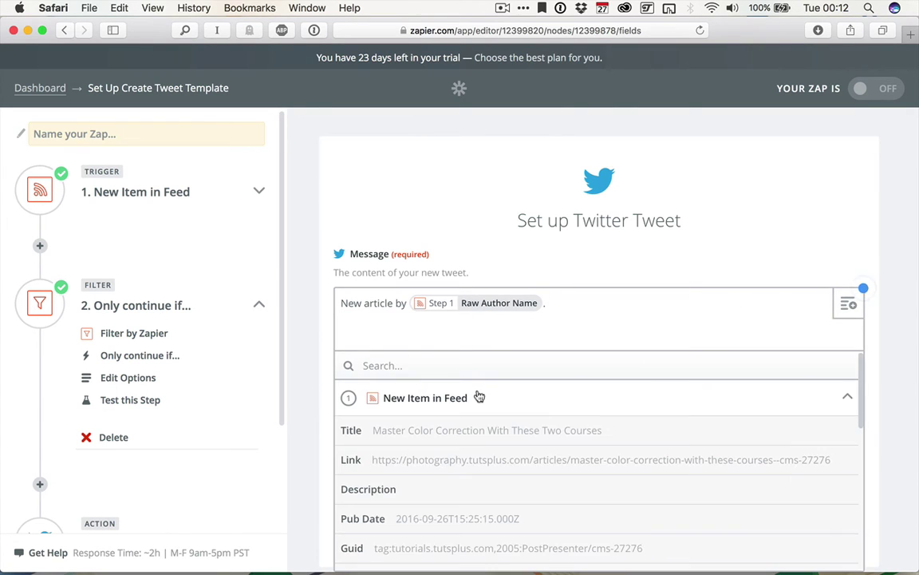
{"action": "scroll", "coordinate": [478, 397], "scroll_direction": "down", "scroll_amount": 3}
{"action": "scroll", "coordinate": [477, 399], "scroll_direction": "down", "scroll_amount": 2}
{"action": "left_click", "coordinate": [464, 398]}
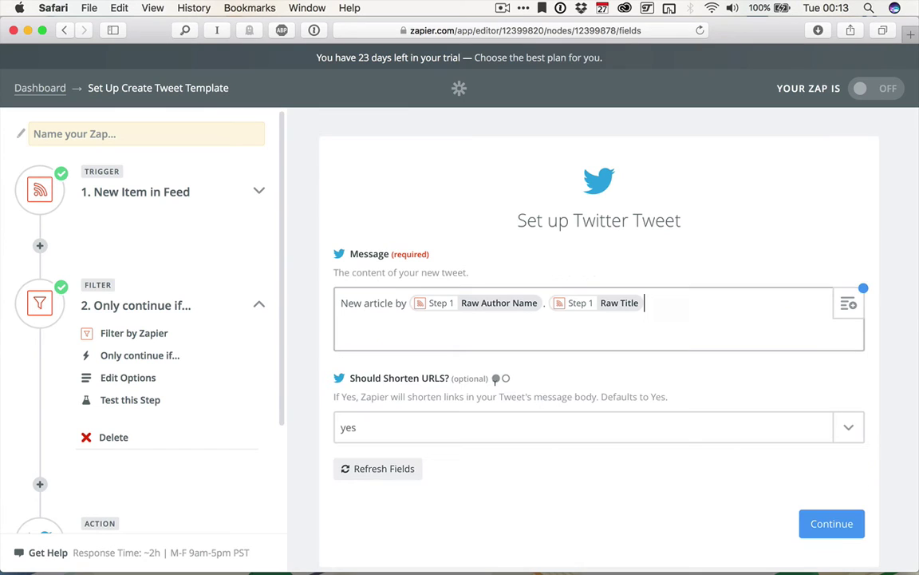
{"action": "type", "text": "."}
Append the article's Link to the tweet and save the message.
{"action": "left_click", "coordinate": [846, 304]}
{"action": "left_click", "coordinate": [471, 403]}
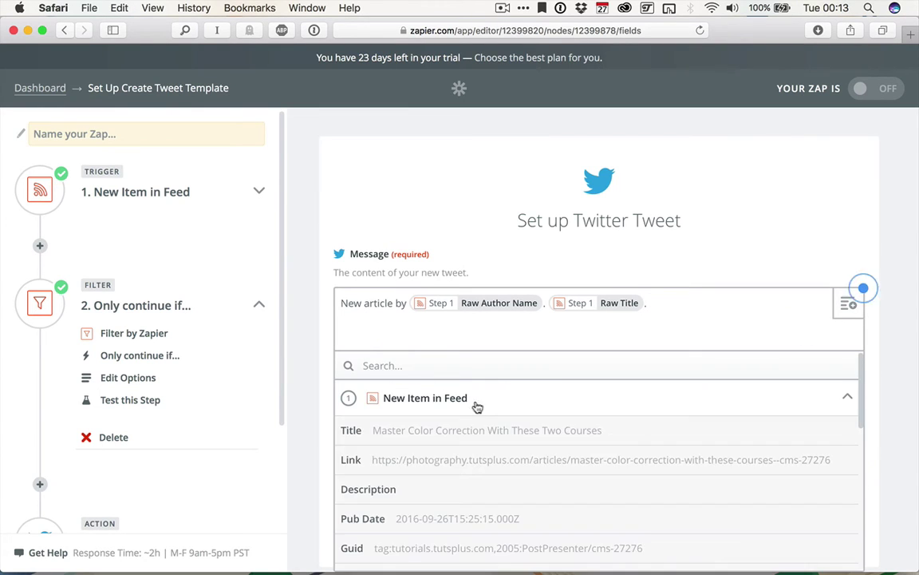
{"action": "scroll", "coordinate": [439, 429], "scroll_direction": "down", "scroll_amount": 5}
{"action": "scroll", "coordinate": [439, 429], "scroll_direction": "down", "scroll_amount": 3}
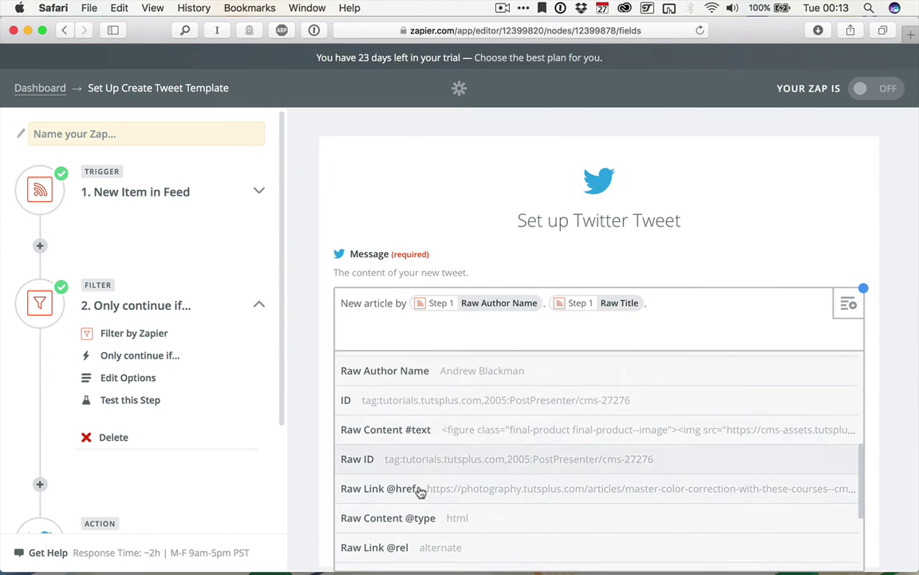
{"action": "scroll", "coordinate": [475, 497], "scroll_direction": "down", "scroll_amount": 2}
{"action": "scroll", "coordinate": [479, 495], "scroll_direction": "up", "scroll_amount": 8}
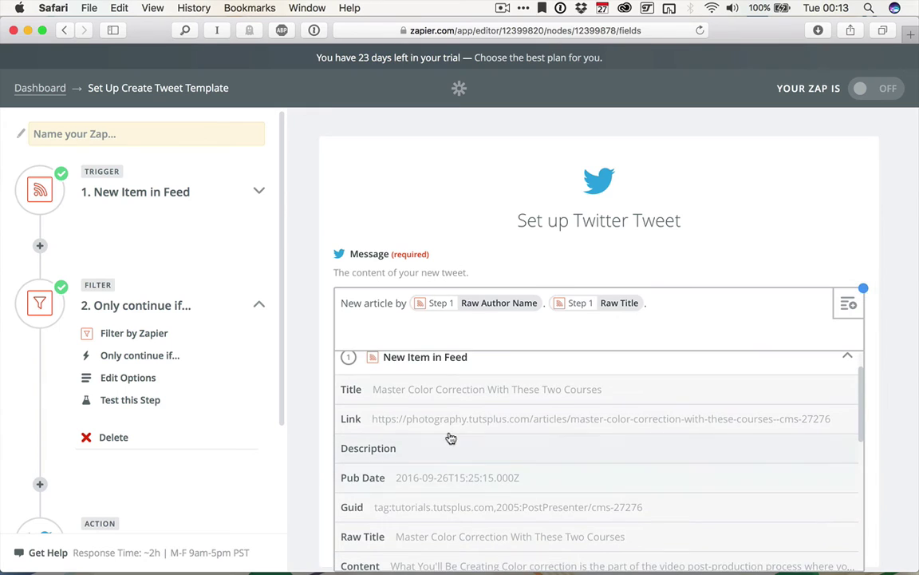
{"action": "left_click", "coordinate": [440, 428]}
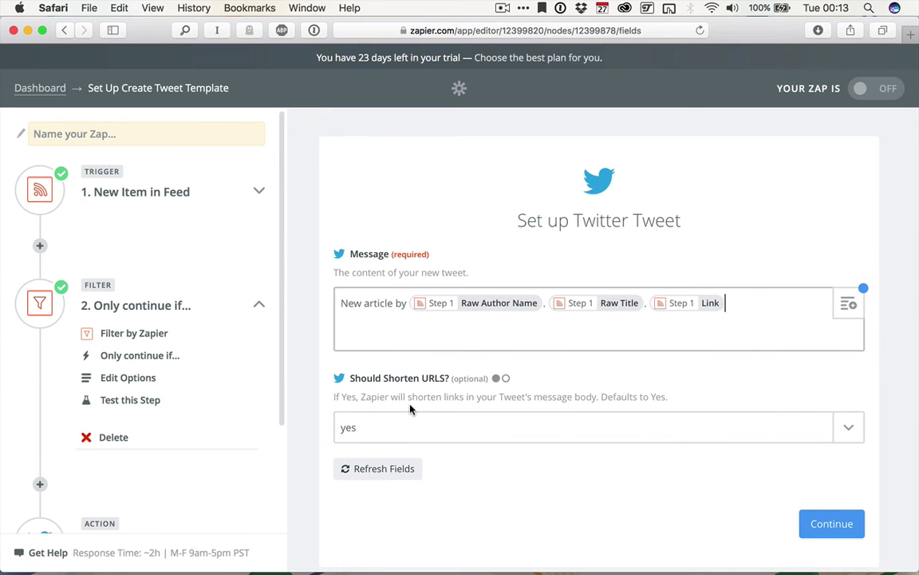
{"action": "left_click", "coordinate": [832, 524]}
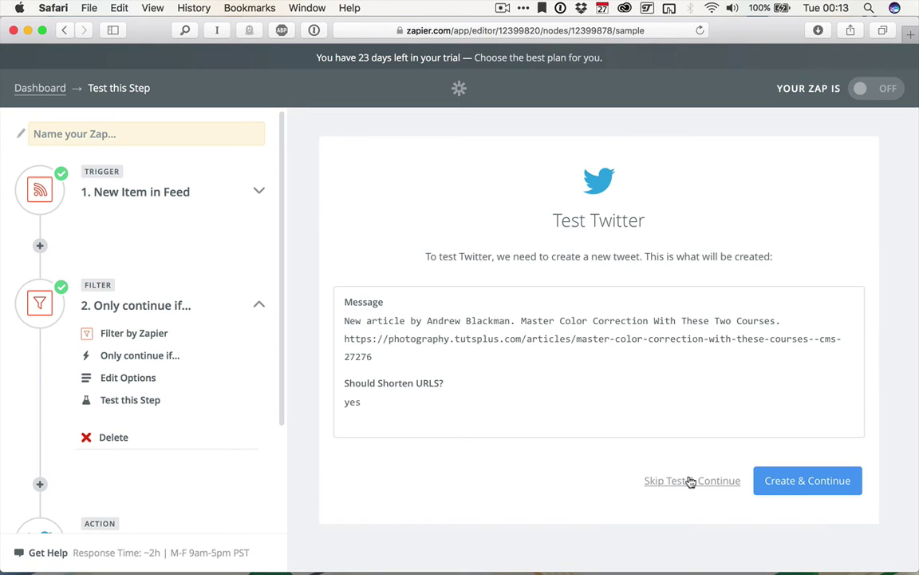
Skip the test tweet and go on to the Zap's final overview.
{"action": "left_click", "coordinate": [690, 481]}
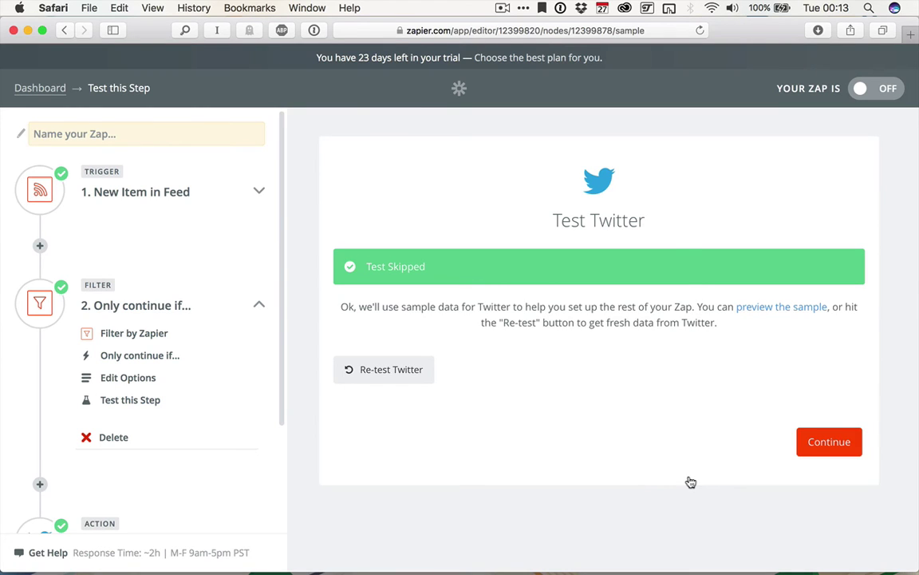
{"action": "left_click", "coordinate": [827, 442]}
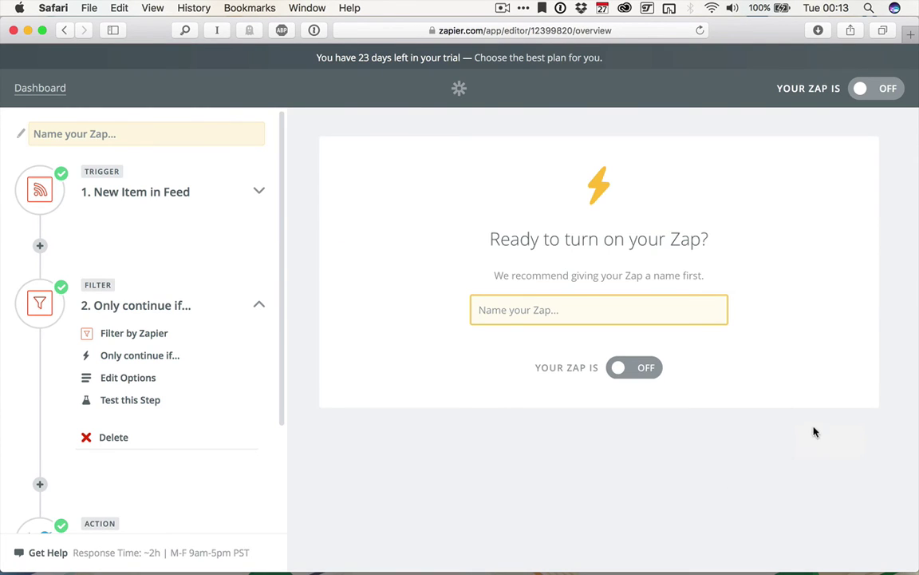
Type 'RSS to Social' as the Zap name, fixing the mistyped 'RSS to Twit'.
{"action": "left_click", "coordinate": [533, 310]}
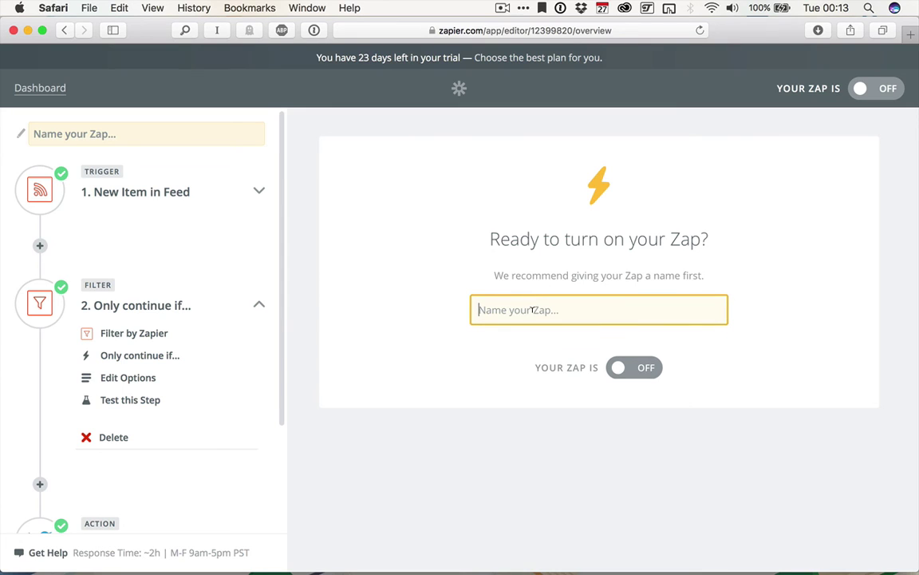
{"action": "type", "text": "RSS to "}
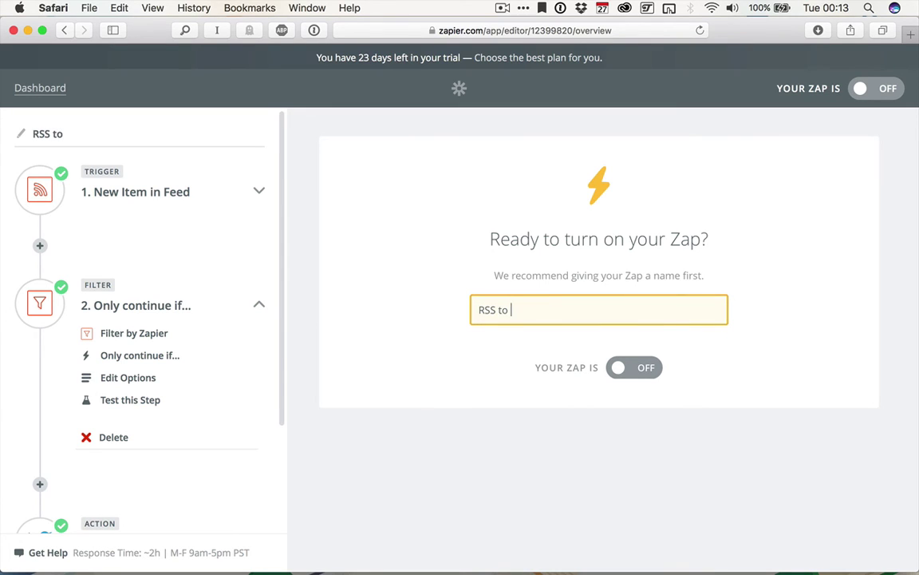
{"action": "type", "text": "Twit"}
{"action": "key", "text": "BackSpace"}
{"action": "key", "text": "BackSpace"}
{"action": "key", "text": "BackSpace"}
{"action": "key", "text": "BackSpace"}
{"action": "type", "text": "Social"}
{"action": "scroll", "coordinate": [247, 373], "scroll_direction": "down", "scroll_amount": 5}
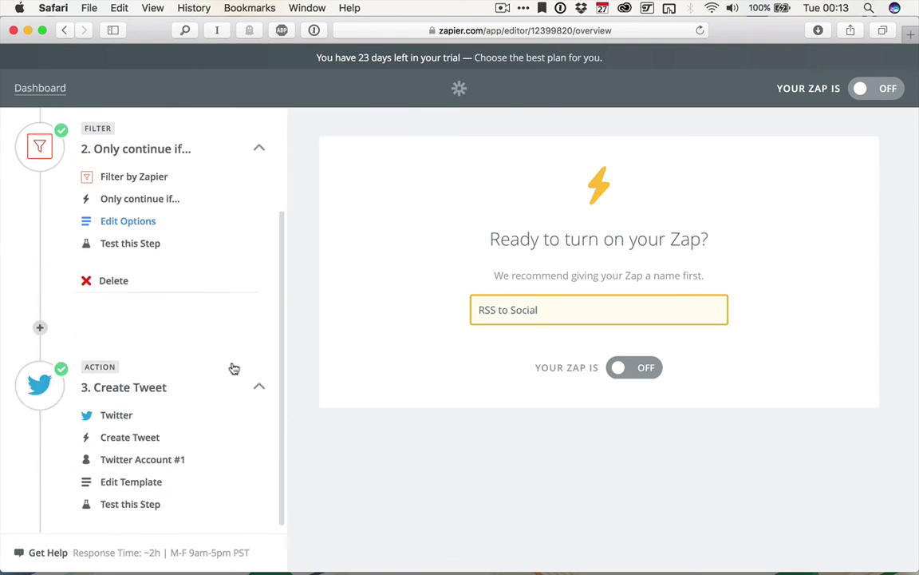
Add a Facebook Post to Timeline step after Create Tweet, using Facebook Account #1.
{"action": "left_click", "coordinate": [40, 507]}
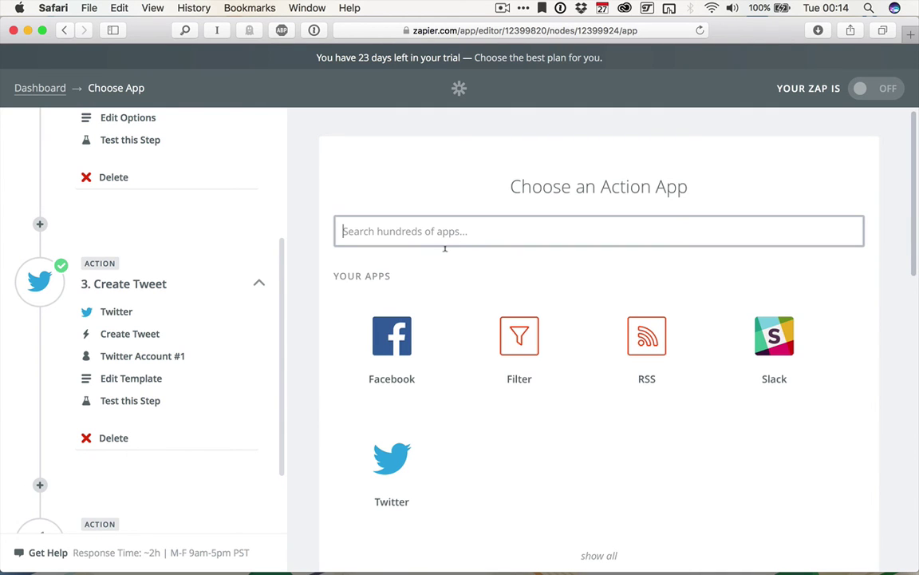
{"action": "left_click", "coordinate": [393, 332]}
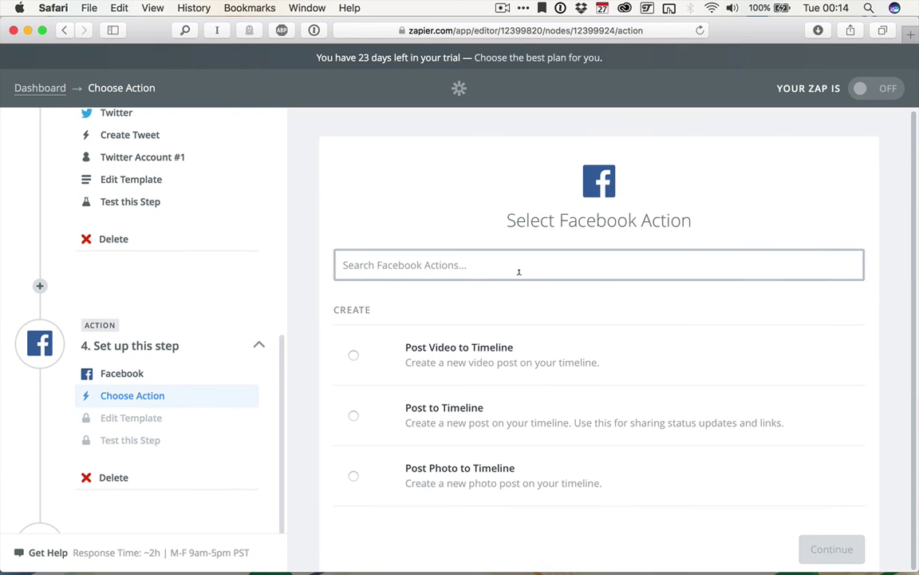
{"action": "scroll", "coordinate": [515, 258], "scroll_direction": "down", "scroll_amount": 1}
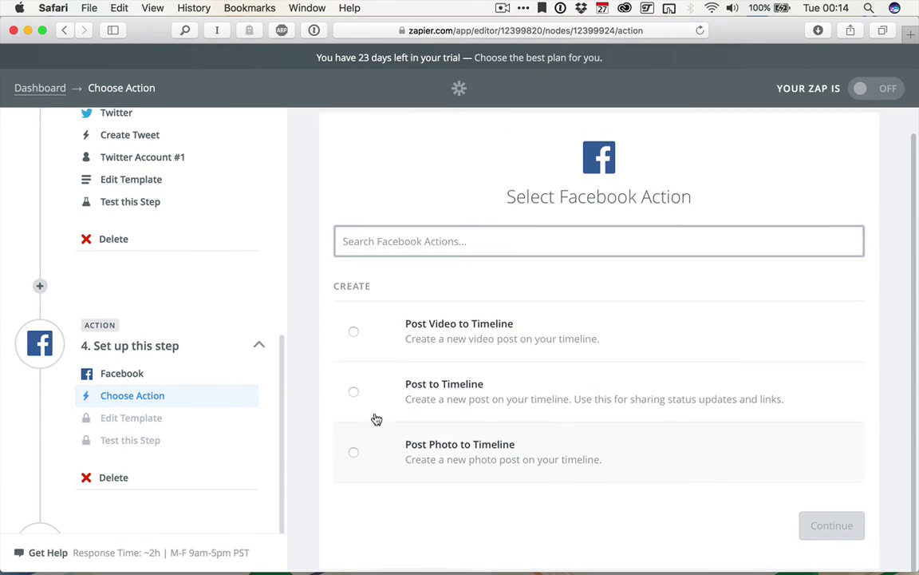
{"action": "left_click", "coordinate": [421, 386]}
{"action": "left_click", "coordinate": [815, 525]}
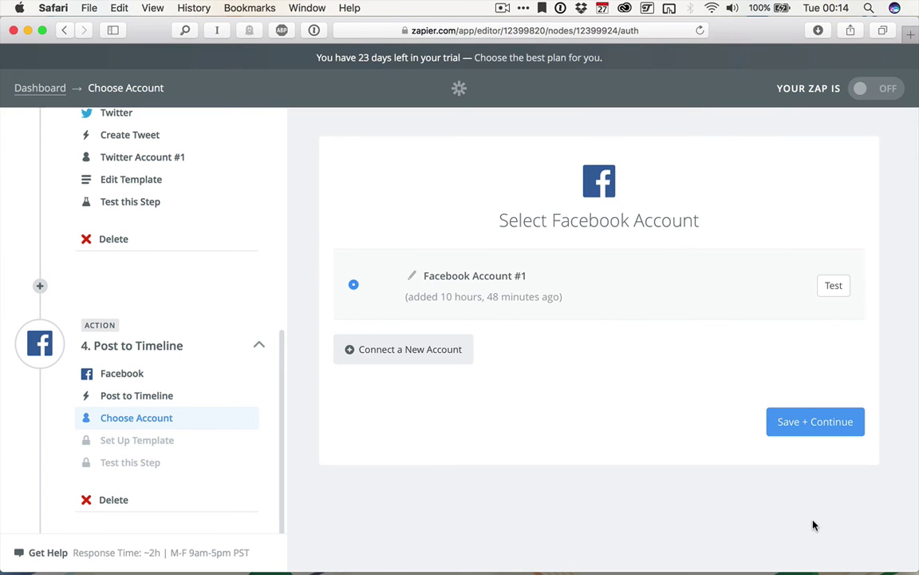
{"action": "left_click", "coordinate": [804, 415]}
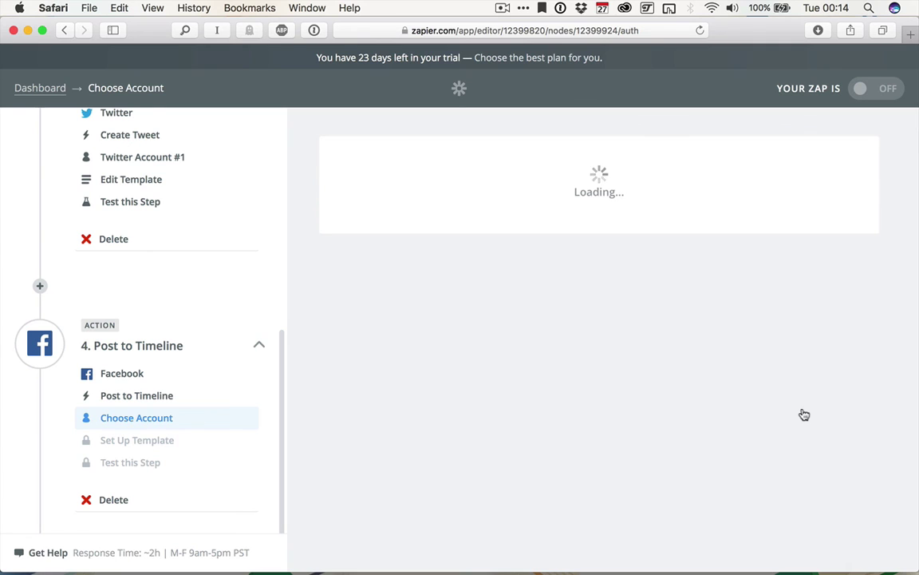
Set the Facebook Message to the feed item's Title, ' by', then its Raw Author Name.
{"action": "scroll", "coordinate": [794, 402], "scroll_direction": "down", "scroll_amount": 1}
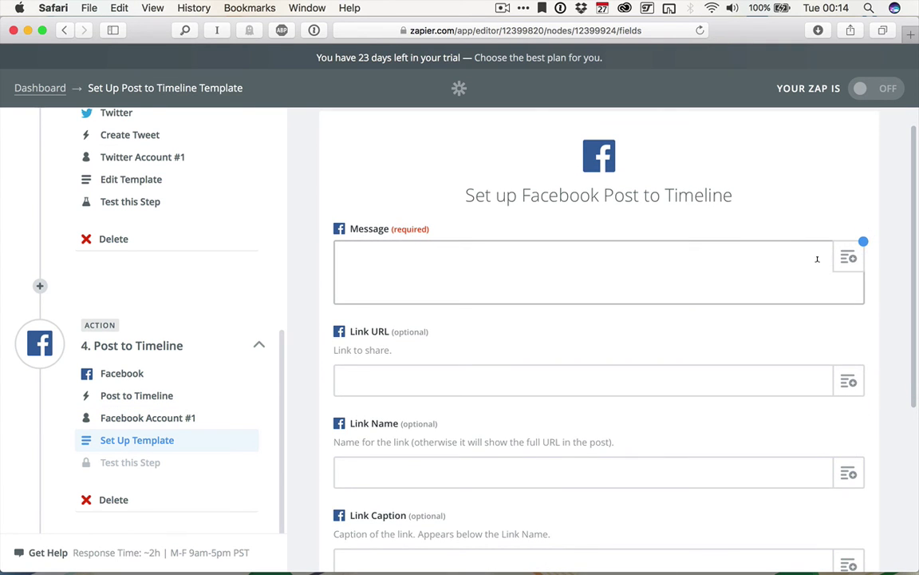
{"action": "left_click", "coordinate": [848, 257]}
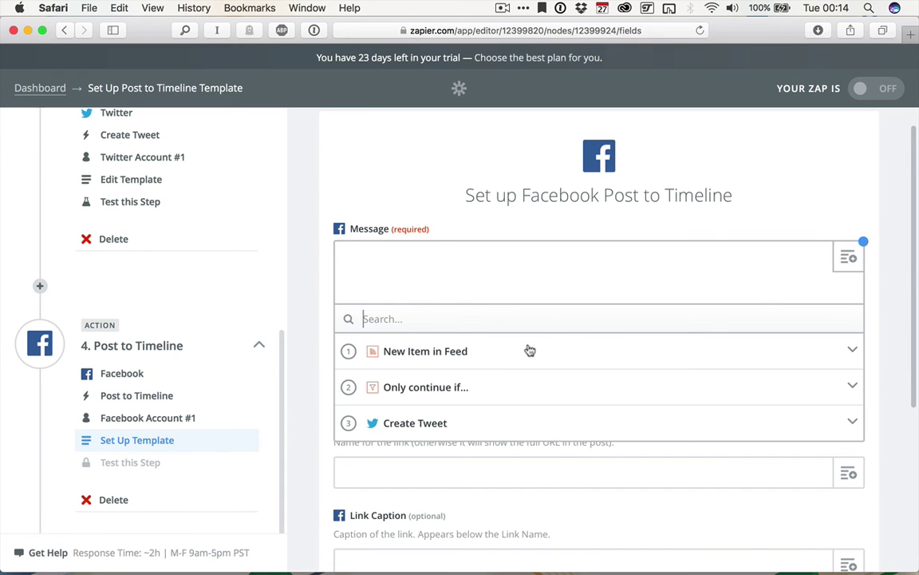
{"action": "left_click", "coordinate": [489, 356]}
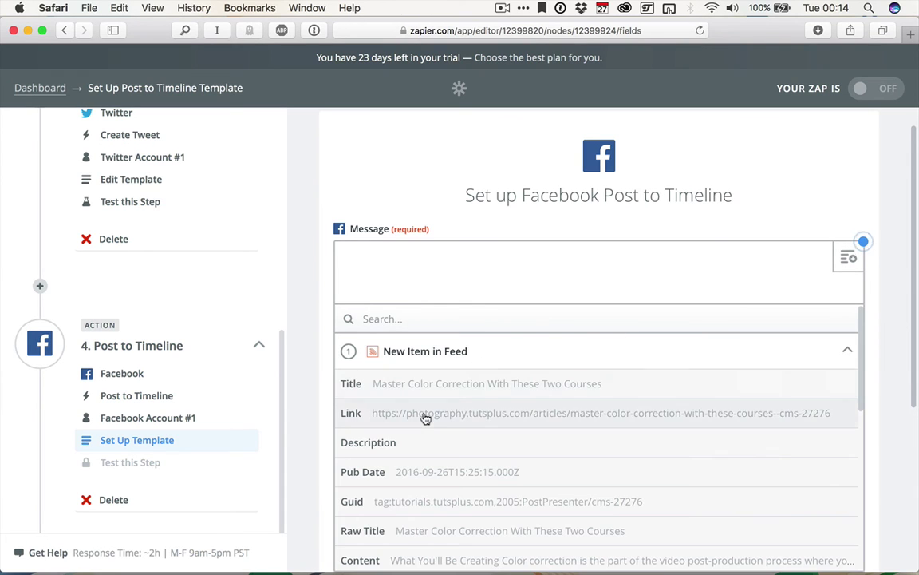
{"action": "scroll", "coordinate": [425, 417], "scroll_direction": "down", "scroll_amount": 2}
{"action": "left_click", "coordinate": [421, 330]}
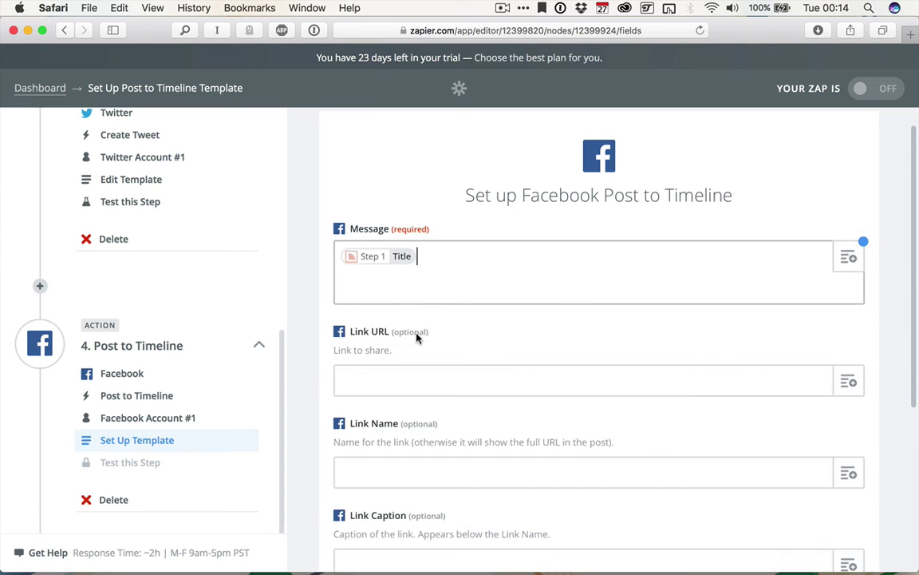
{"action": "type", "text": "by"}
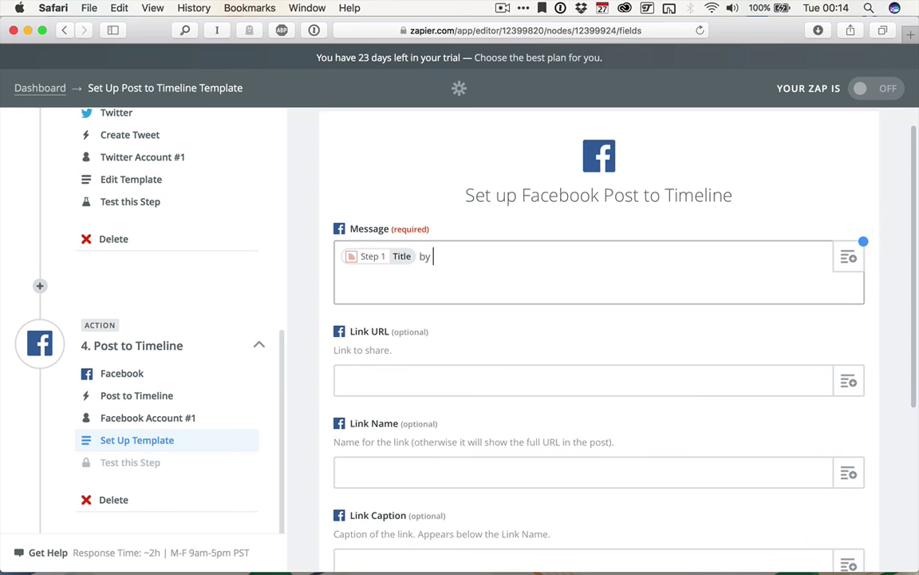
{"action": "left_click", "coordinate": [847, 256]}
{"action": "left_click", "coordinate": [463, 351]}
{"action": "scroll", "coordinate": [447, 375], "scroll_direction": "down", "scroll_amount": 2}
{"action": "left_click", "coordinate": [437, 518]}
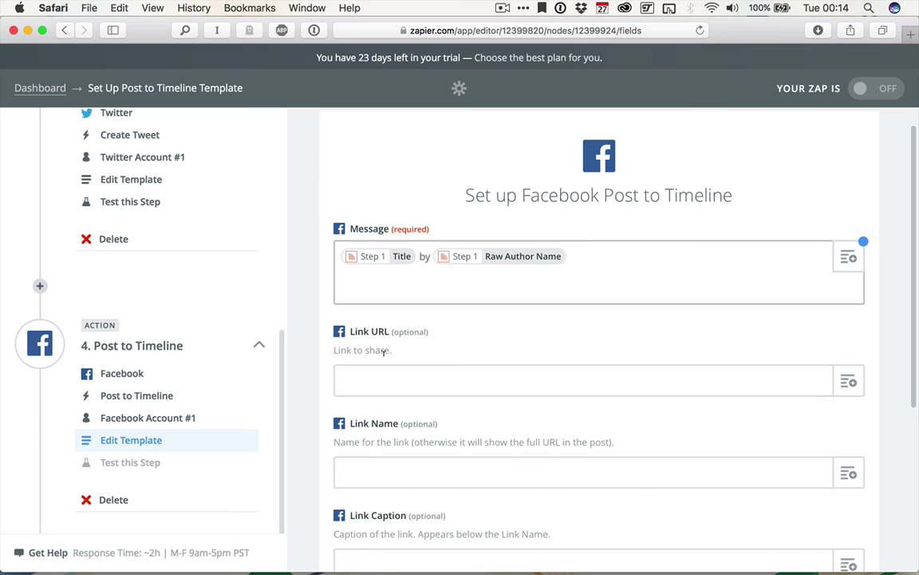
Fill Link URL with the feed item's Link and finish the template.
{"action": "left_click", "coordinate": [441, 378]}
{"action": "left_click", "coordinate": [848, 383]}
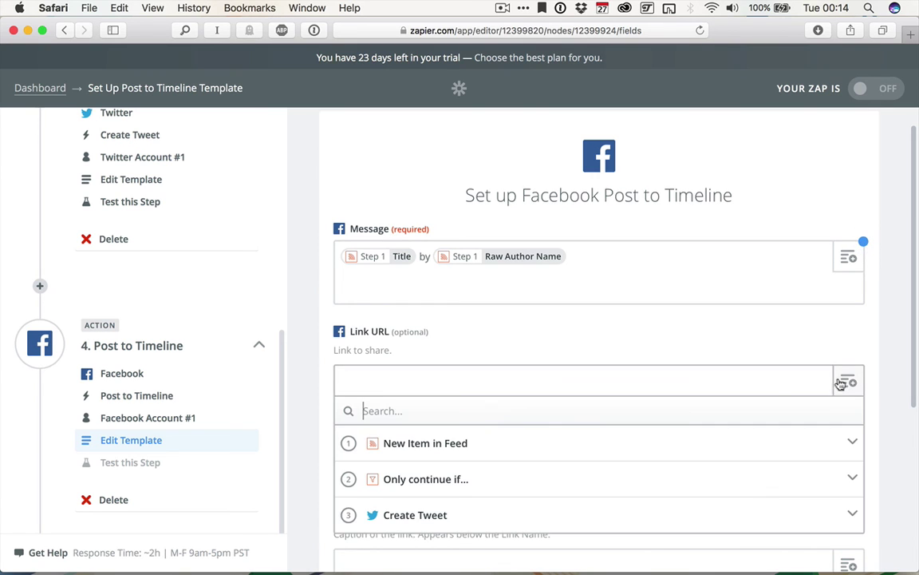
{"action": "left_click", "coordinate": [493, 444]}
{"action": "scroll", "coordinate": [495, 447], "scroll_direction": "down", "scroll_amount": 2}
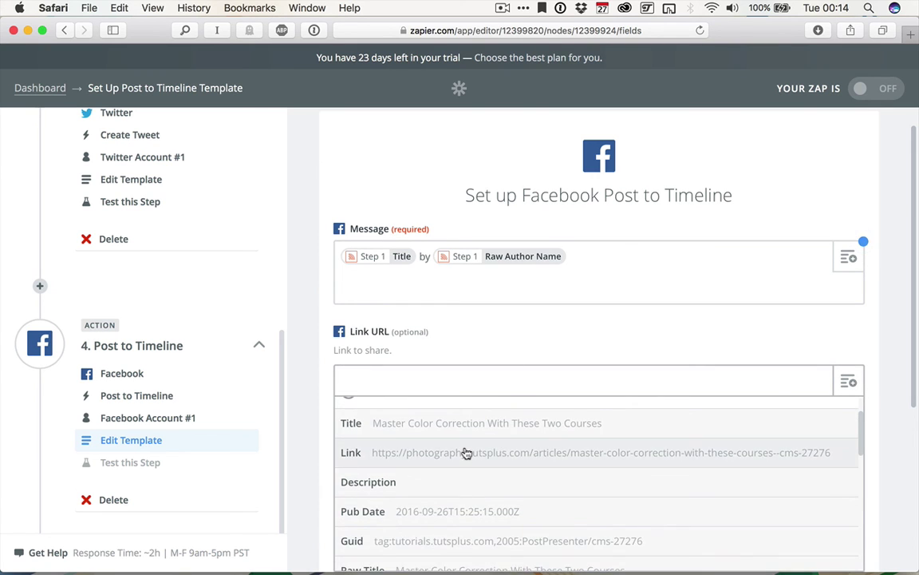
{"action": "left_click", "coordinate": [468, 453]}
{"action": "scroll", "coordinate": [467, 454], "scroll_direction": "down", "scroll_amount": 8}
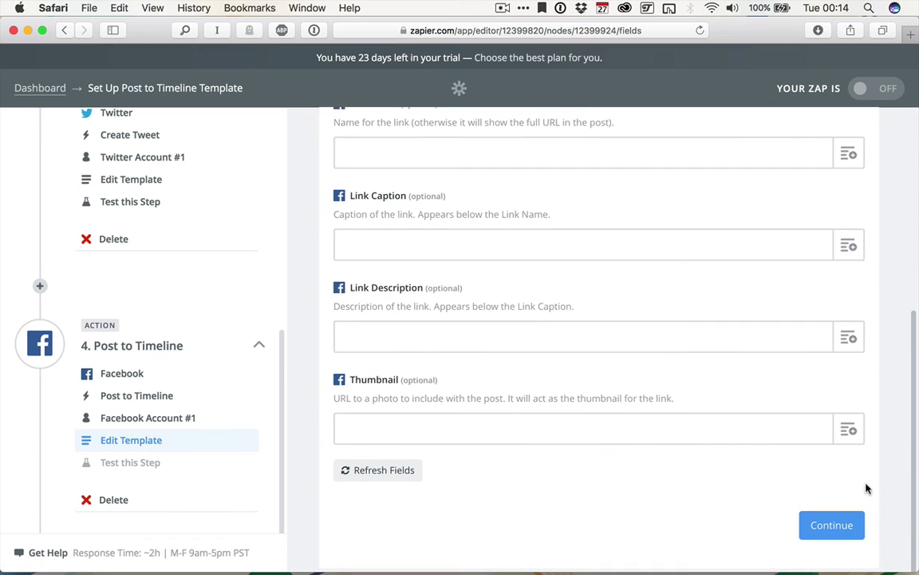
{"action": "scroll", "coordinate": [581, 150], "scroll_direction": "up", "scroll_amount": 5}
{"action": "scroll", "coordinate": [559, 168], "scroll_direction": "down", "scroll_amount": 4}
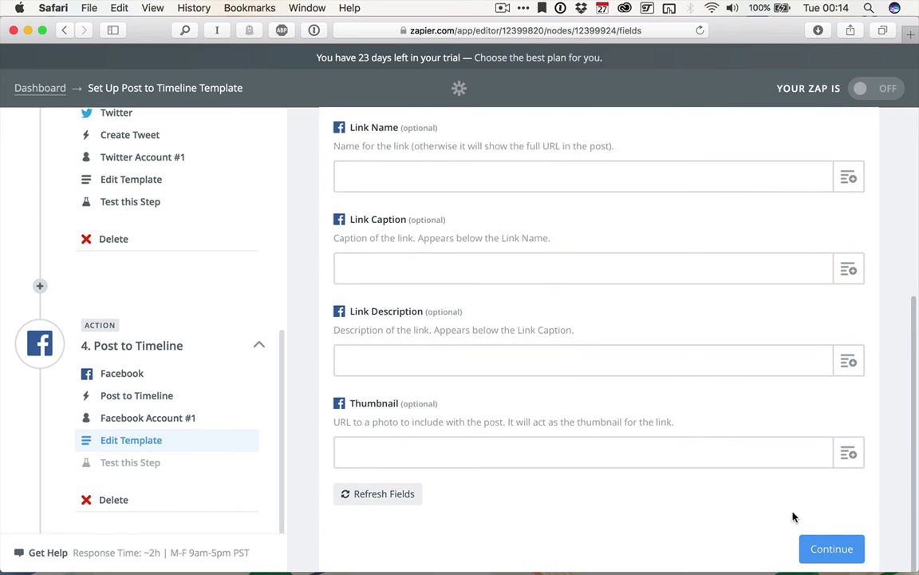
{"action": "left_click", "coordinate": [830, 540]}
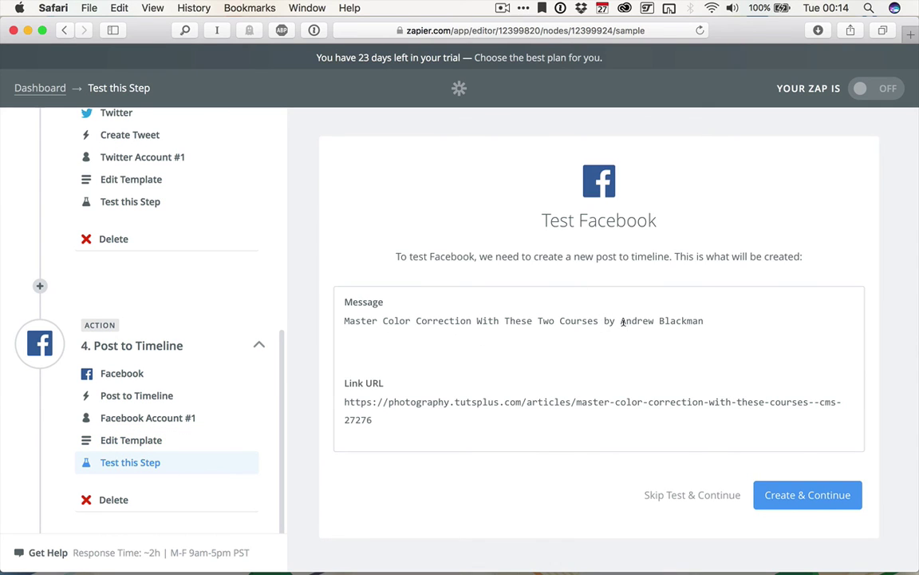
Skip the Facebook test post and continue back to the Zap overview.
{"action": "left_click", "coordinate": [703, 497]}
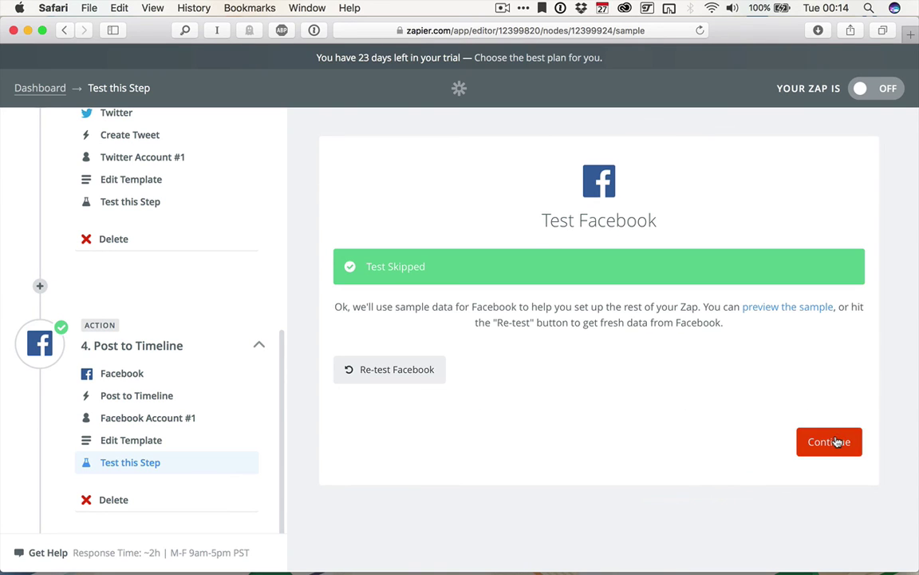
{"action": "left_click", "coordinate": [831, 442]}
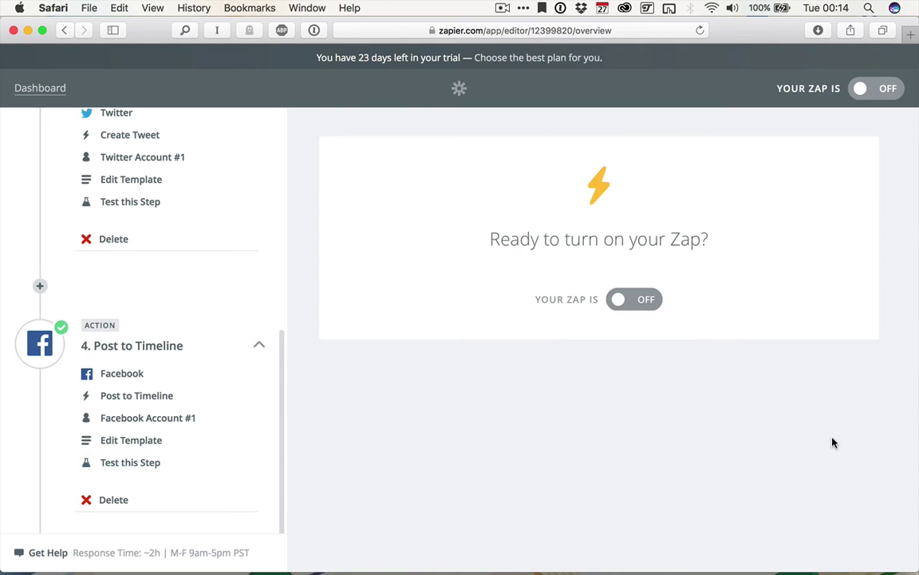
Switch the 'Your Zap is' toggle from OFF to ON.
{"action": "left_click", "coordinate": [628, 299]}
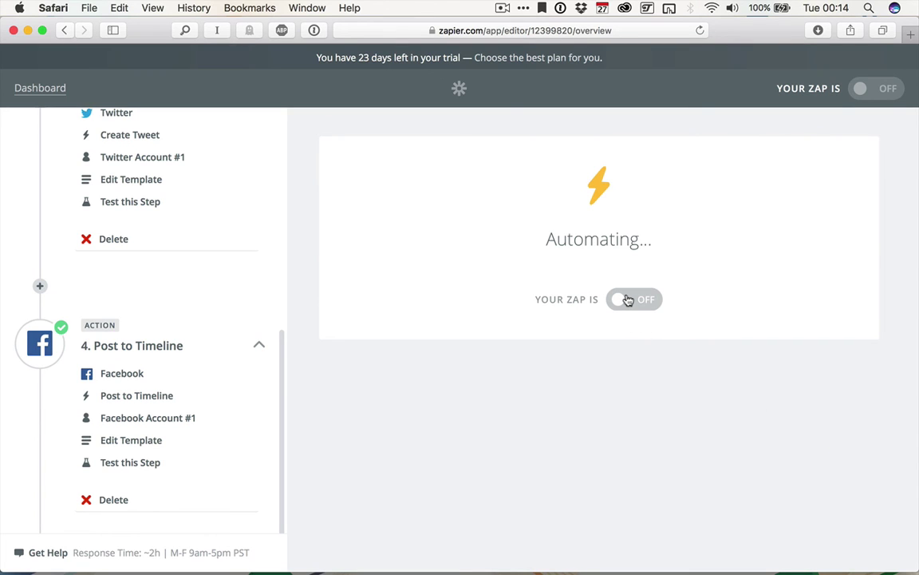